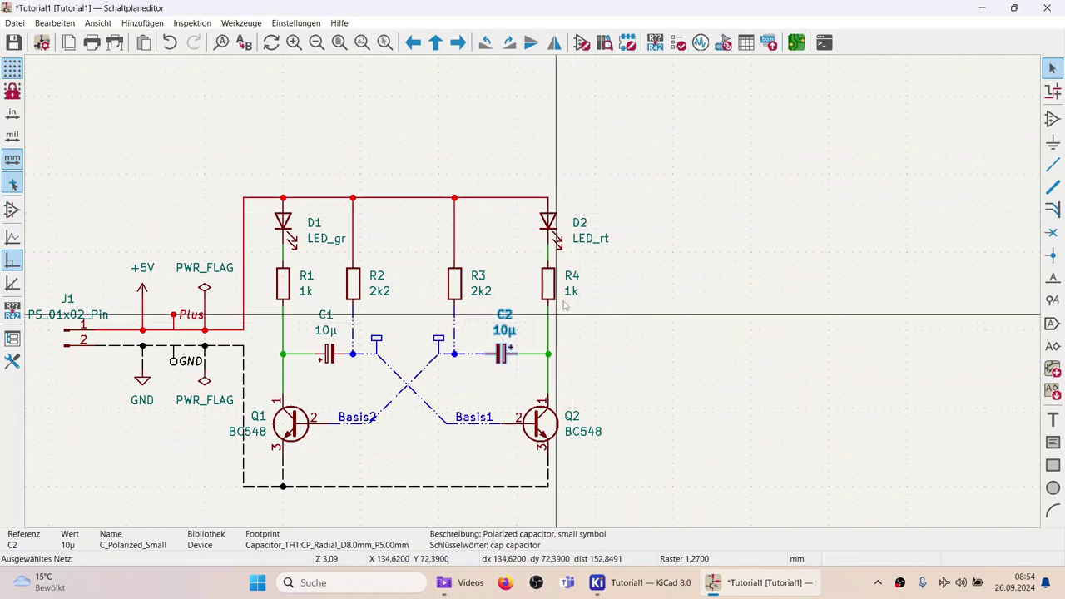
Switch from the schematic to the PCB editor and bring the footprints and board outline into view.
{"action": "scroll", "coordinate": [533, 300], "scroll_direction": "down", "scroll_amount": 2}
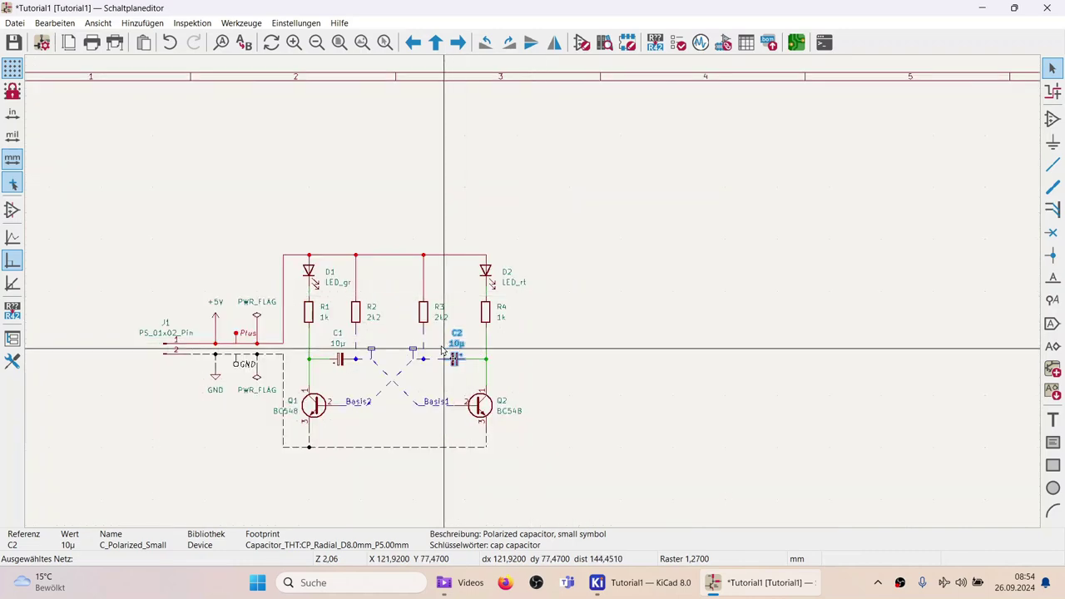
{"action": "left_click", "coordinate": [795, 44]}
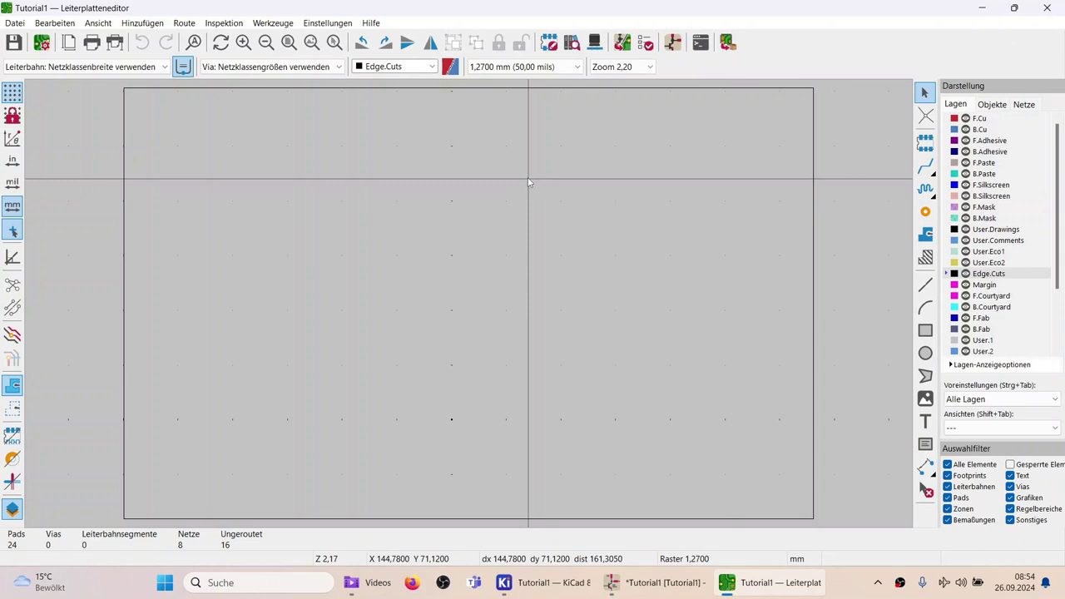
{"action": "scroll", "coordinate": [471, 309], "scroll_direction": "down", "scroll_amount": 5}
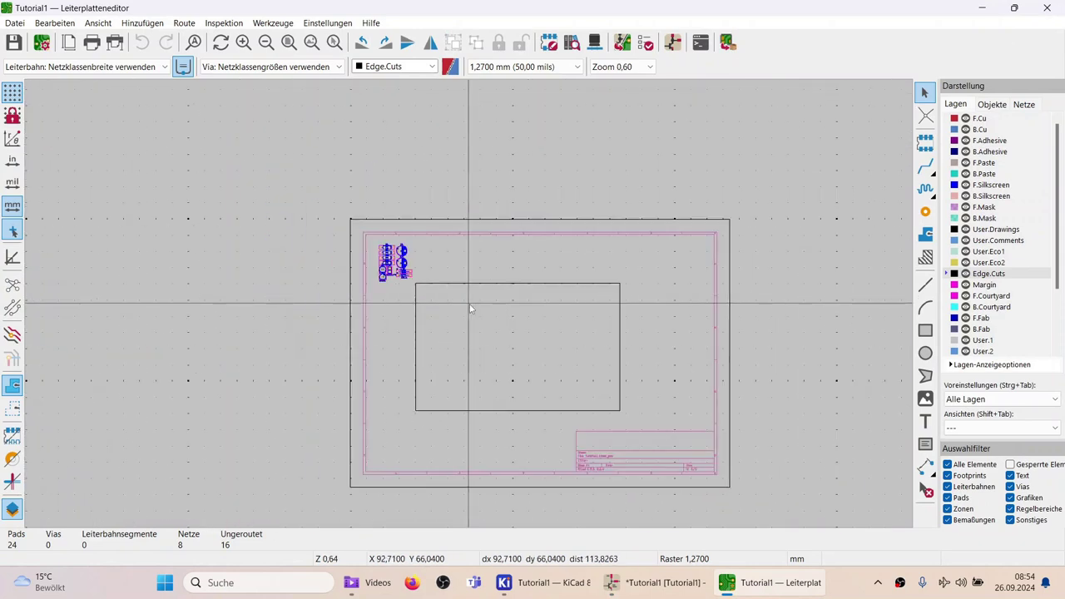
{"action": "scroll", "coordinate": [471, 309], "scroll_direction": "up", "scroll_amount": 2}
{"action": "scroll", "coordinate": [471, 309], "scroll_direction": "down", "scroll_amount": 1}
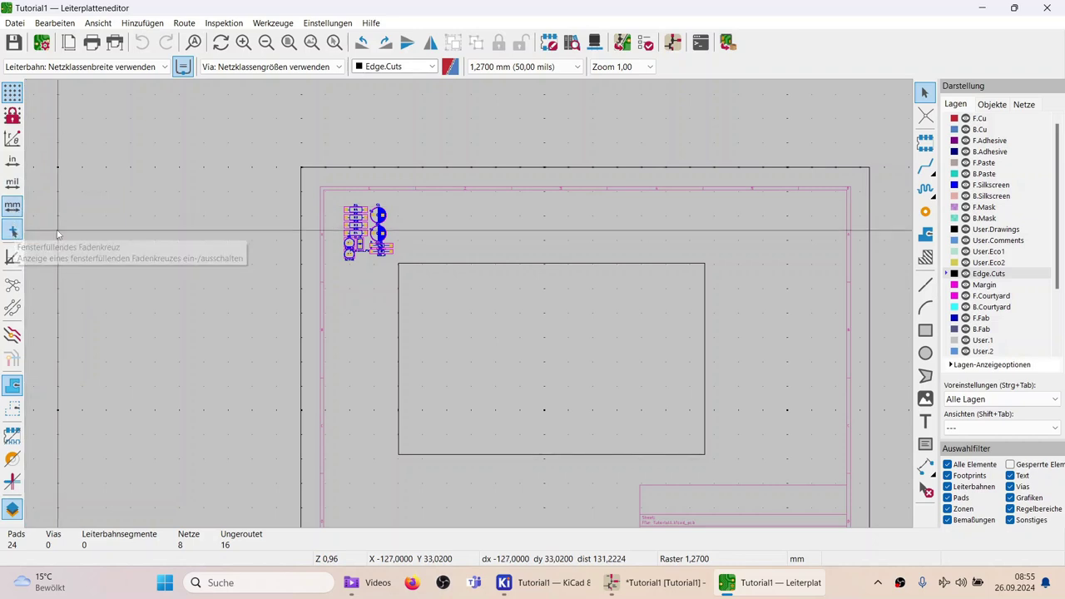
Toggle the full-window crosshair off and on, and show the ratsnest lines between the footprints.
{"action": "left_click", "coordinate": [13, 232]}
{"action": "left_click", "coordinate": [14, 234]}
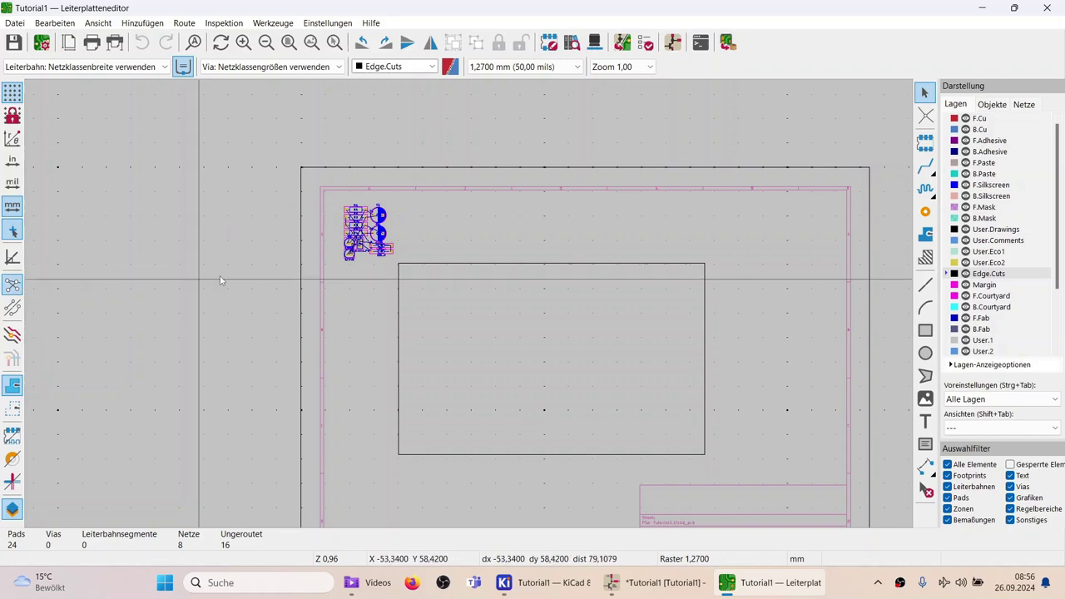
{"action": "scroll", "coordinate": [366, 233], "scroll_direction": "up", "scroll_amount": 6}
{"action": "scroll", "coordinate": [470, 319], "scroll_direction": "down", "scroll_amount": 1}
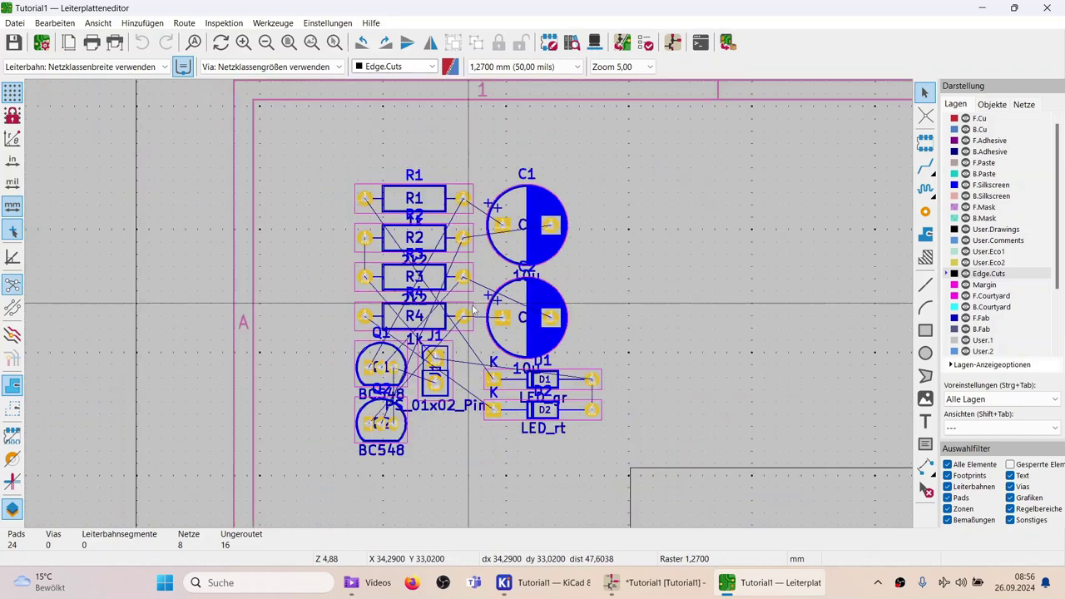
{"action": "scroll", "coordinate": [460, 324], "scroll_direction": "up", "scroll_amount": 1}
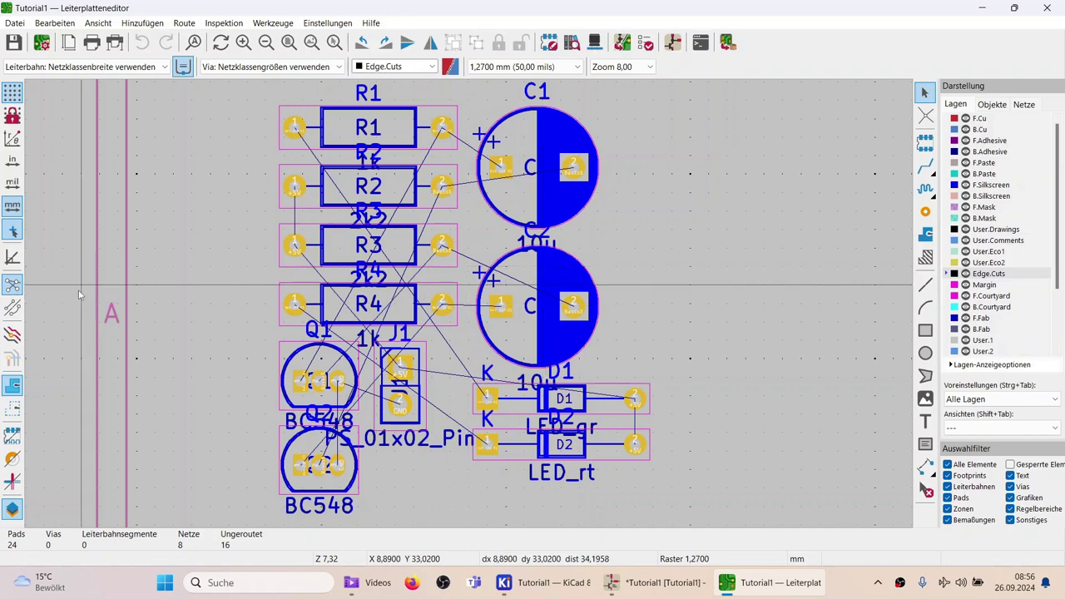
Switch the ratsnest lines between curved and straight, ending with straight lines.
{"action": "left_click", "coordinate": [13, 309]}
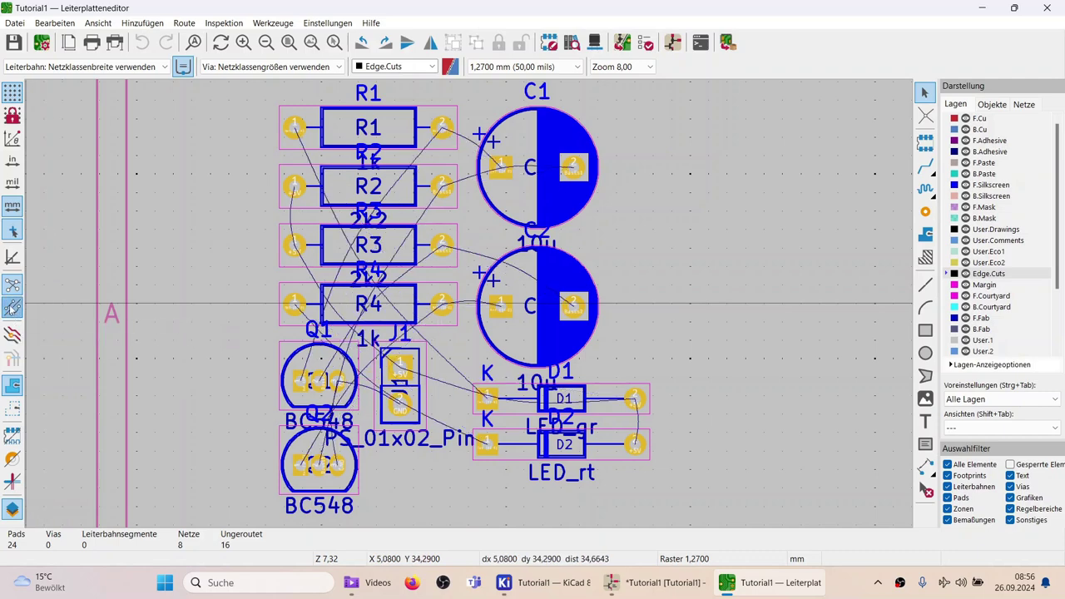
{"action": "left_click", "coordinate": [12, 309]}
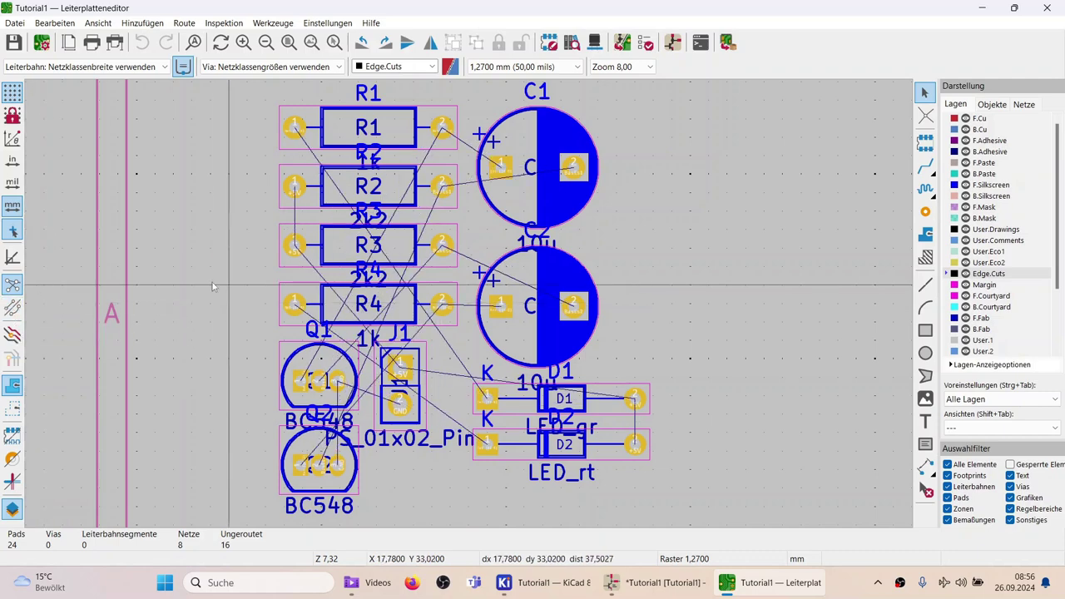
{"action": "left_click", "coordinate": [14, 310]}
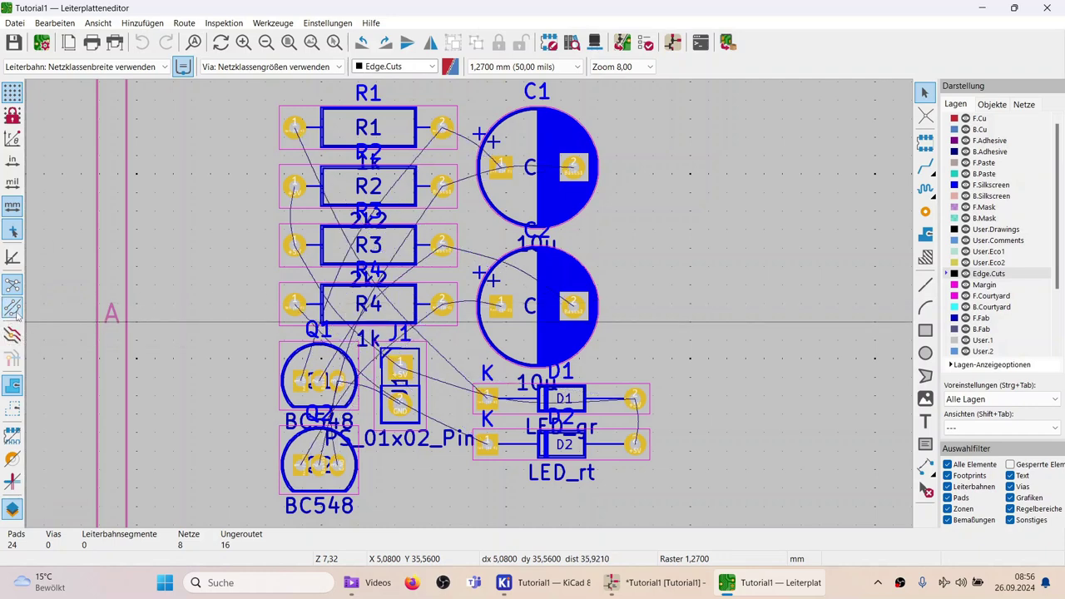
{"action": "left_click", "coordinate": [15, 309]}
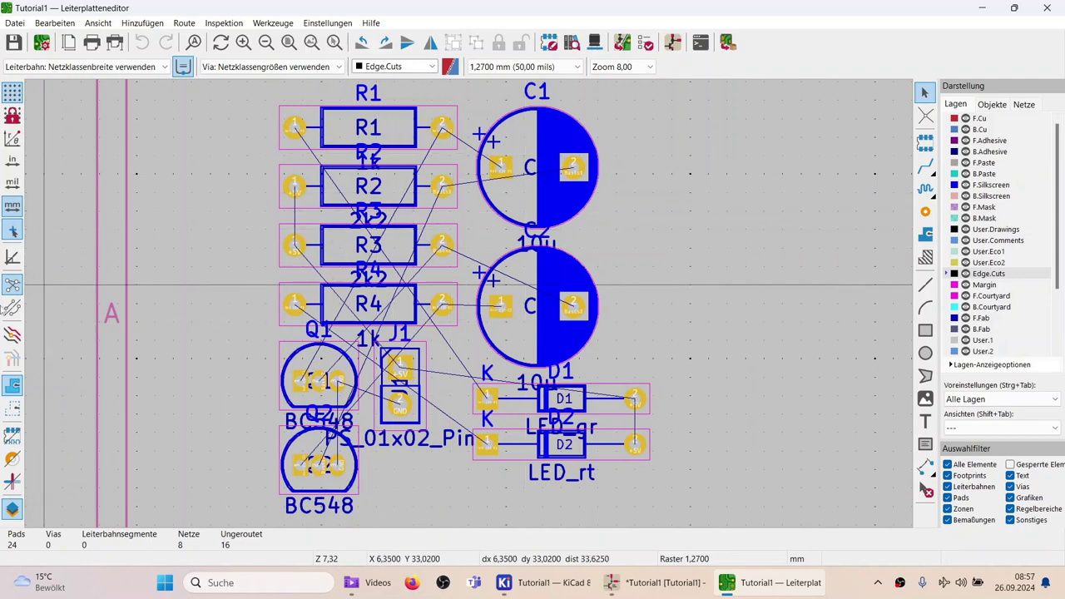
Hide the global ratsnest and show only the local ratsnest of pad 2 on R2.
{"action": "left_click", "coordinate": [13, 285]}
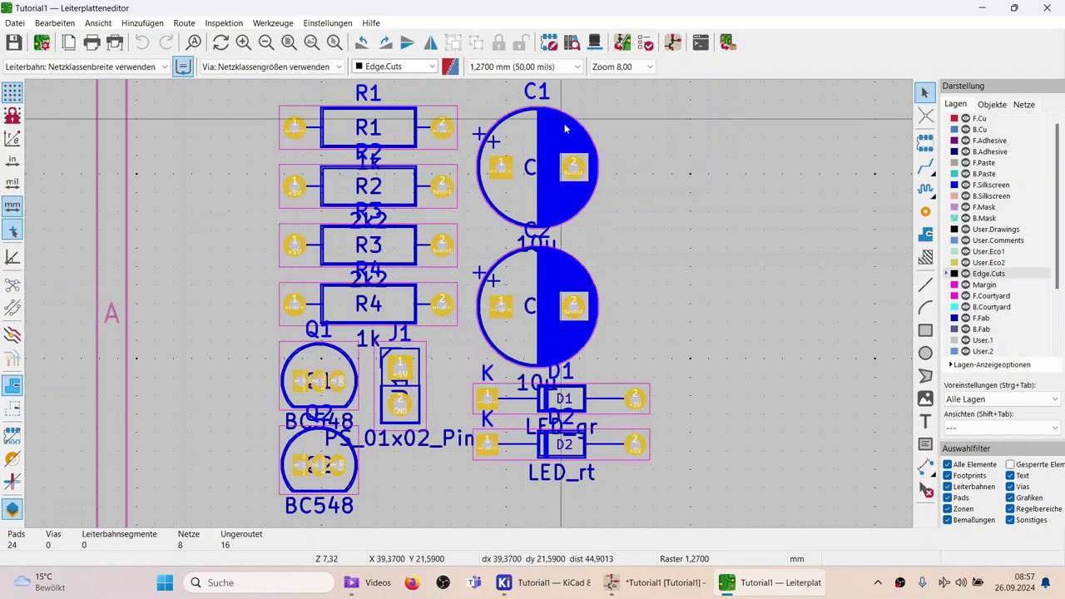
{"action": "left_click", "coordinate": [927, 117]}
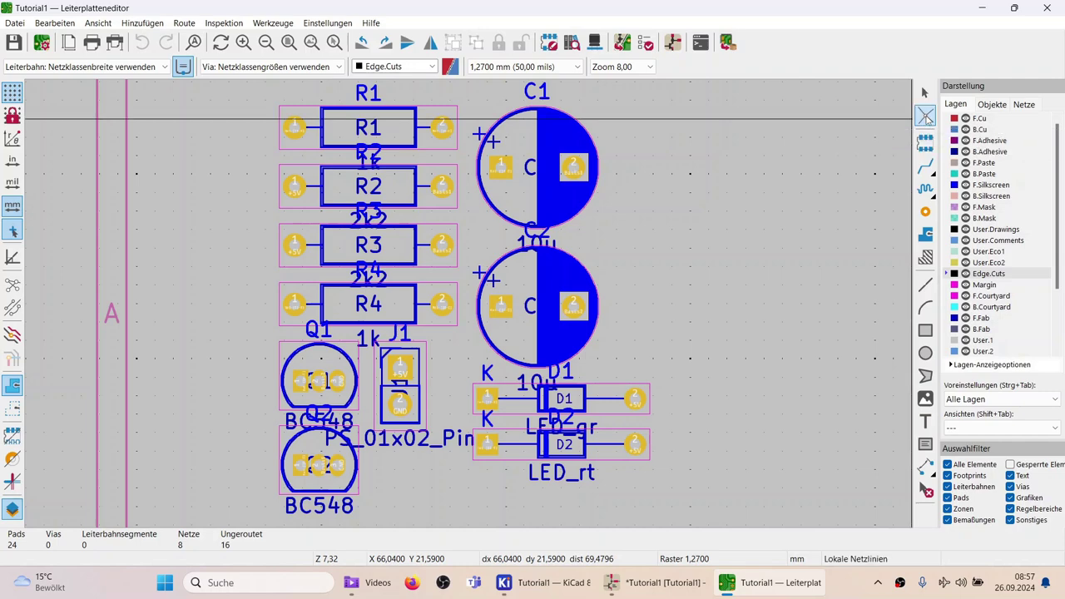
{"action": "left_click", "coordinate": [444, 186]}
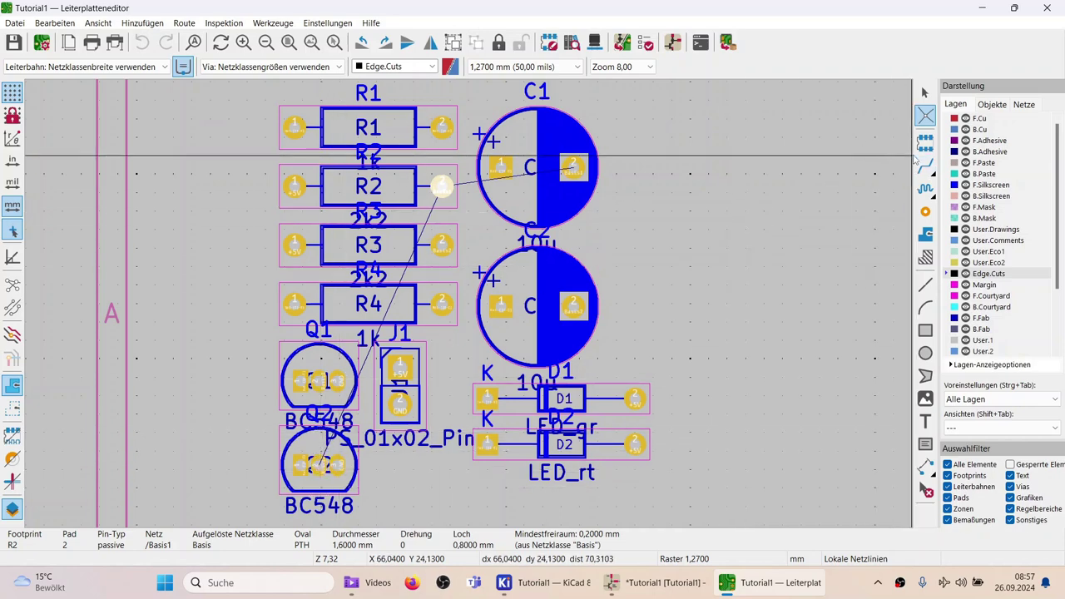
{"action": "left_click", "coordinate": [924, 93]}
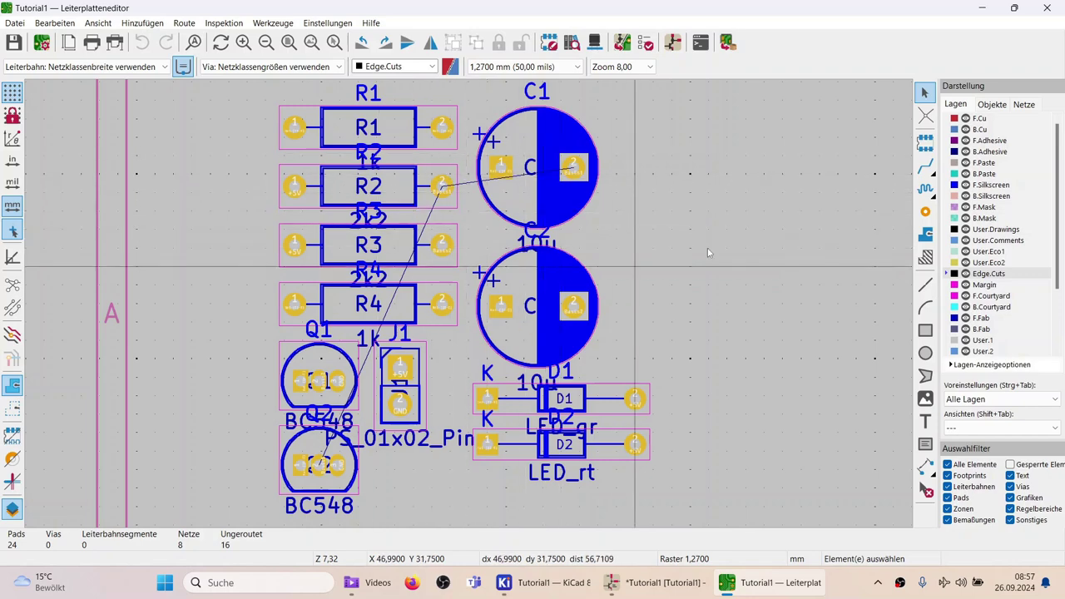
Browse the connector libraries in the footprint chooser without placing a footprint.
{"action": "left_click", "coordinate": [925, 143]}
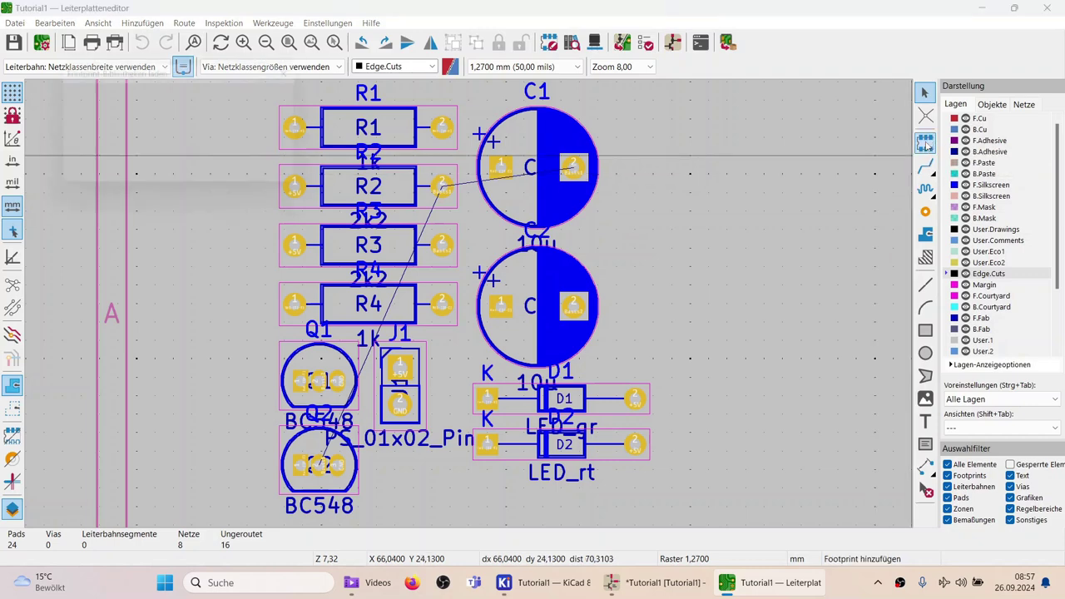
{"action": "left_click", "coordinate": [508, 201]}
{"action": "scroll", "coordinate": [357, 220], "scroll_direction": "down", "scroll_amount": 6}
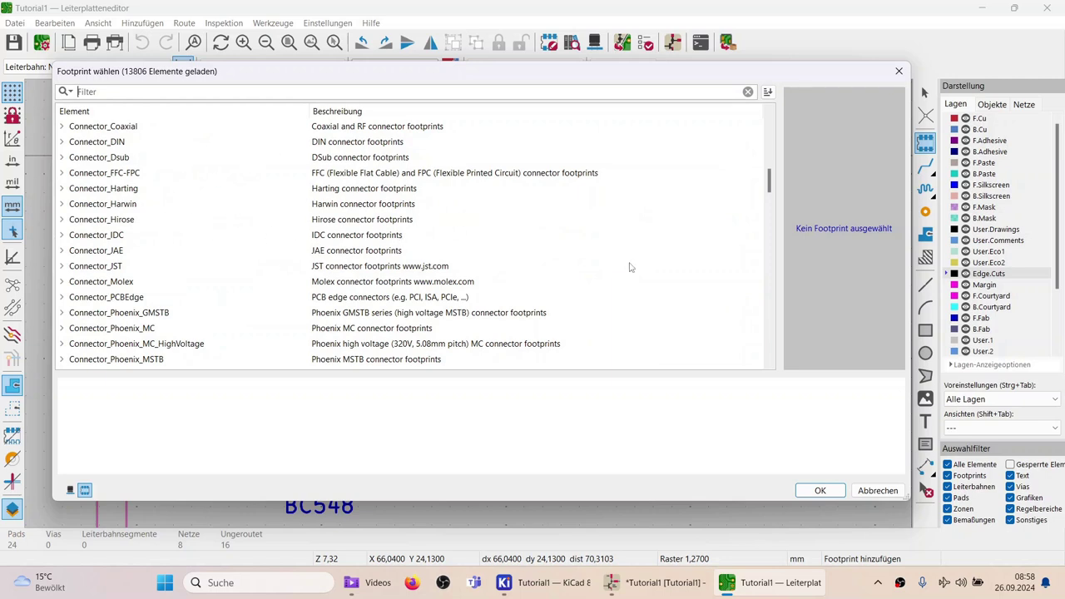
{"action": "left_click", "coordinate": [877, 491]}
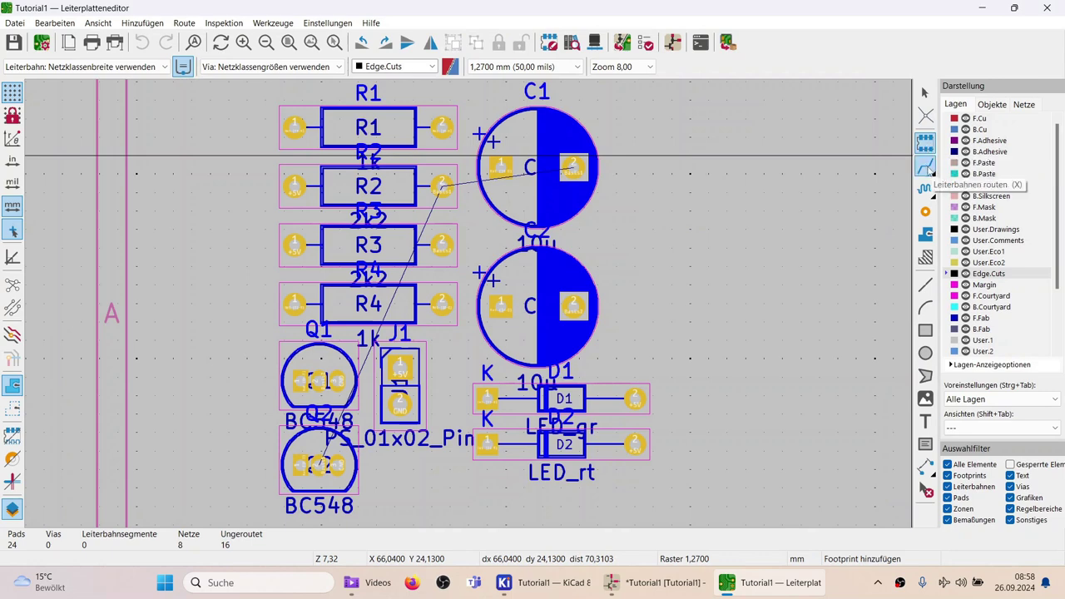
Show the track routing variants and activate routing of single tracks.
{"action": "left_click", "coordinate": [928, 168]}
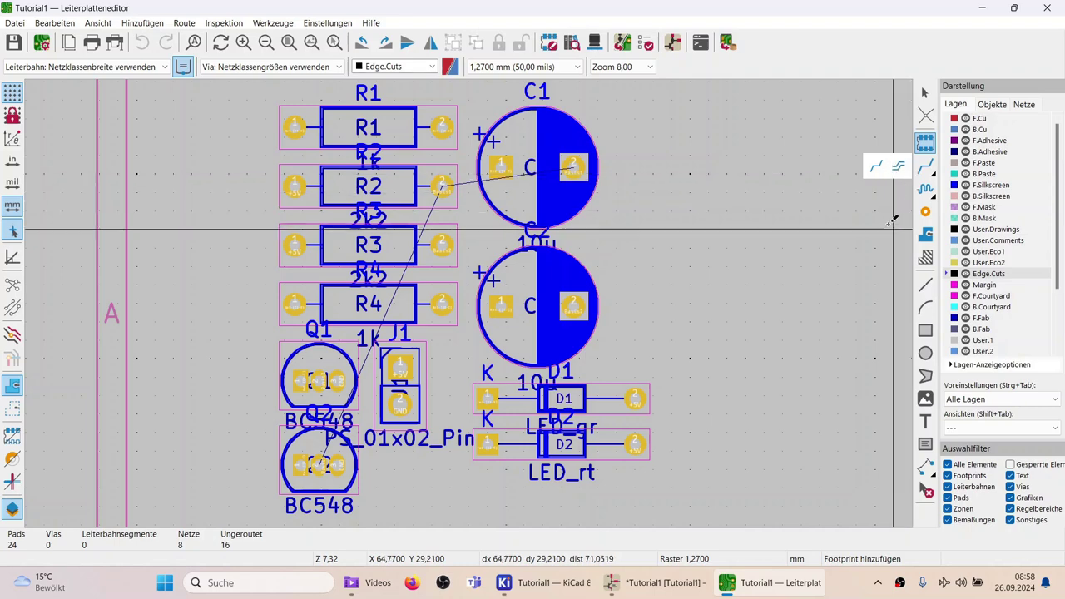
{"action": "key", "text": "Escape"}
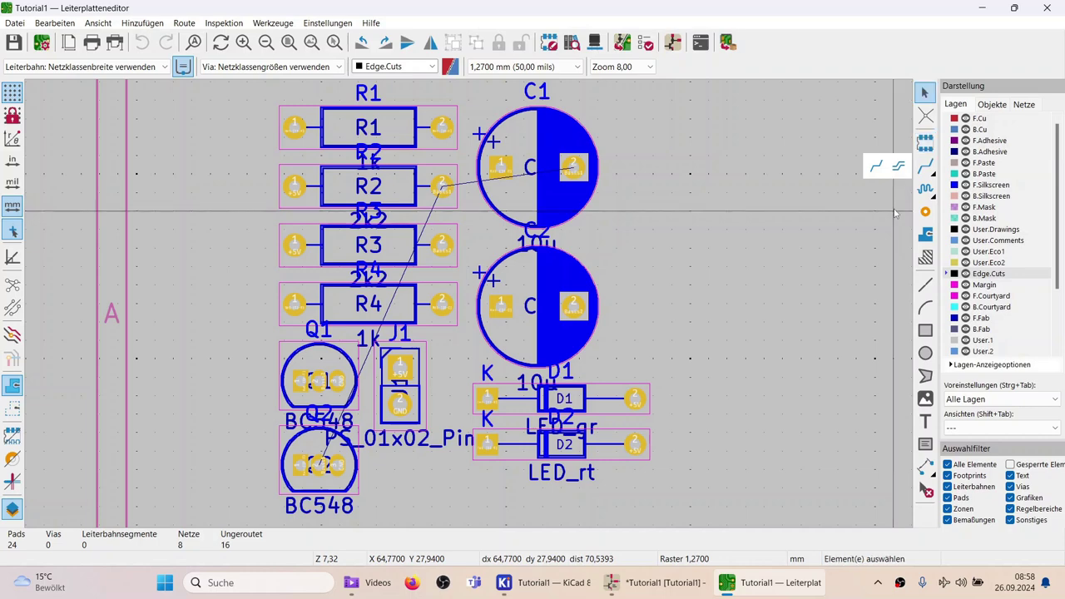
{"action": "left_click", "coordinate": [877, 171]}
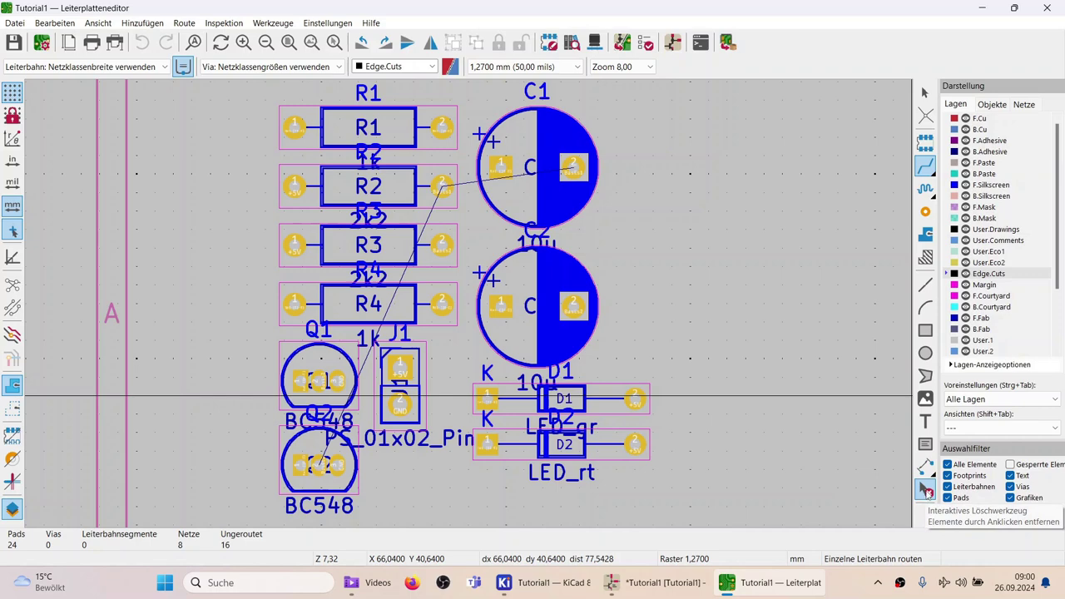
Try the interactive delete tool on footprint D1 and undo the deletion.
{"action": "left_click", "coordinate": [926, 491]}
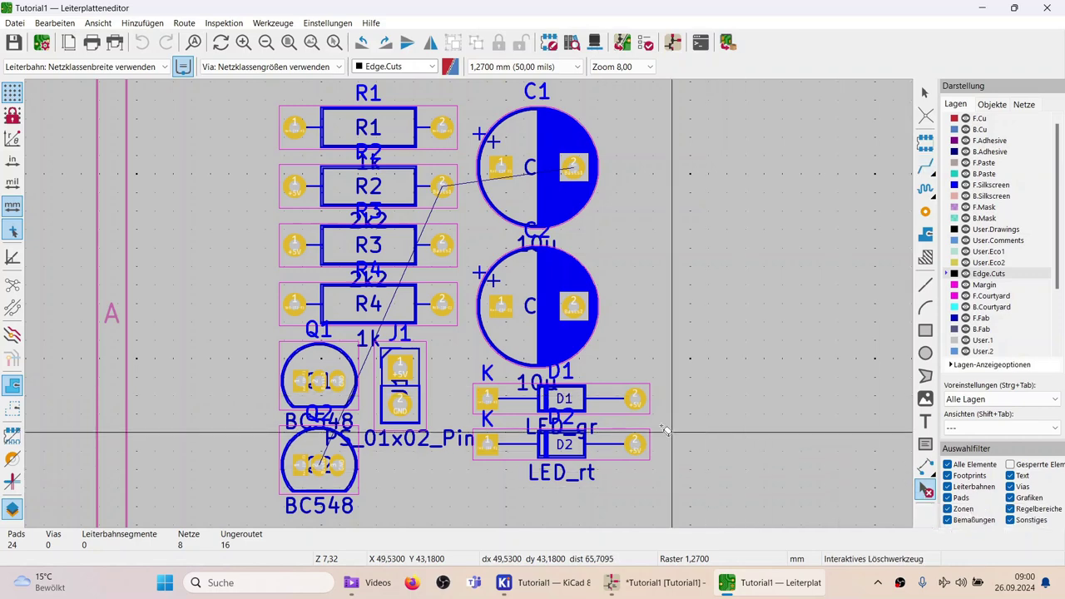
{"action": "left_click", "coordinate": [637, 403]}
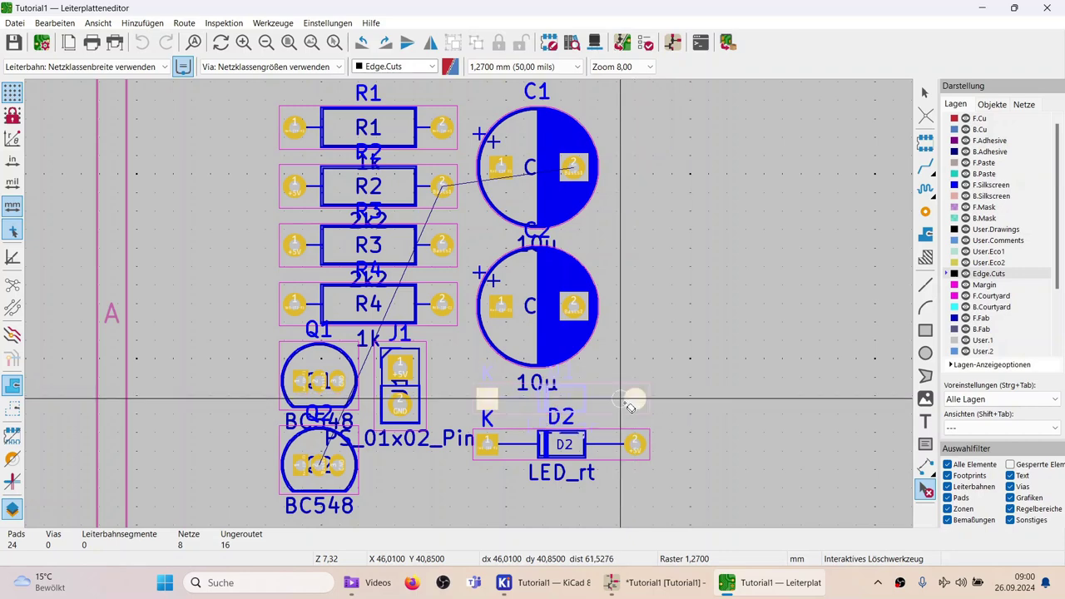
{"action": "key", "text": "ctrl+z"}
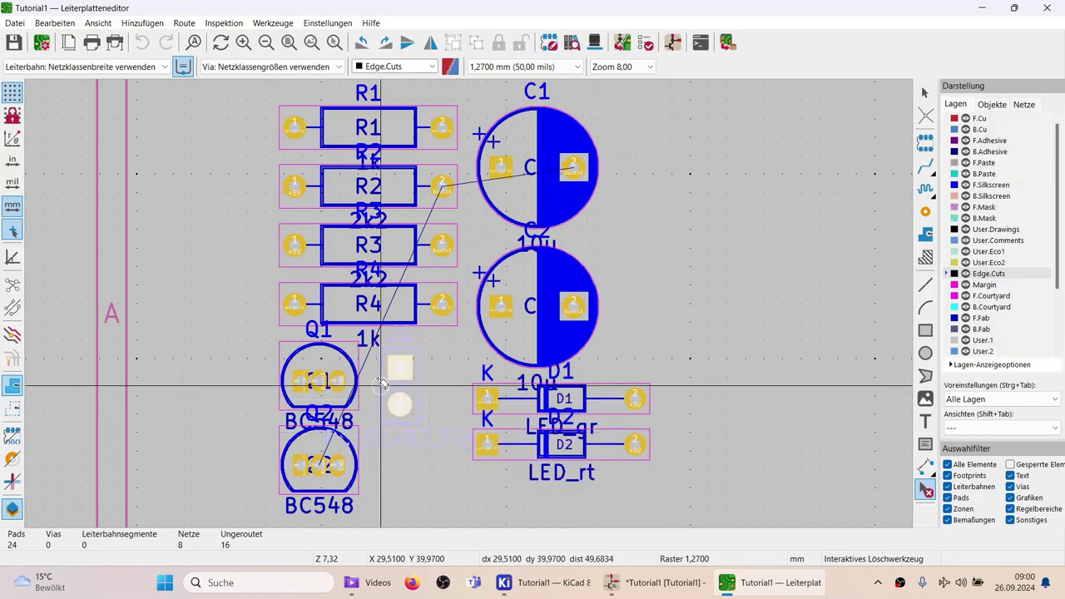
{"action": "left_click", "coordinate": [383, 258]}
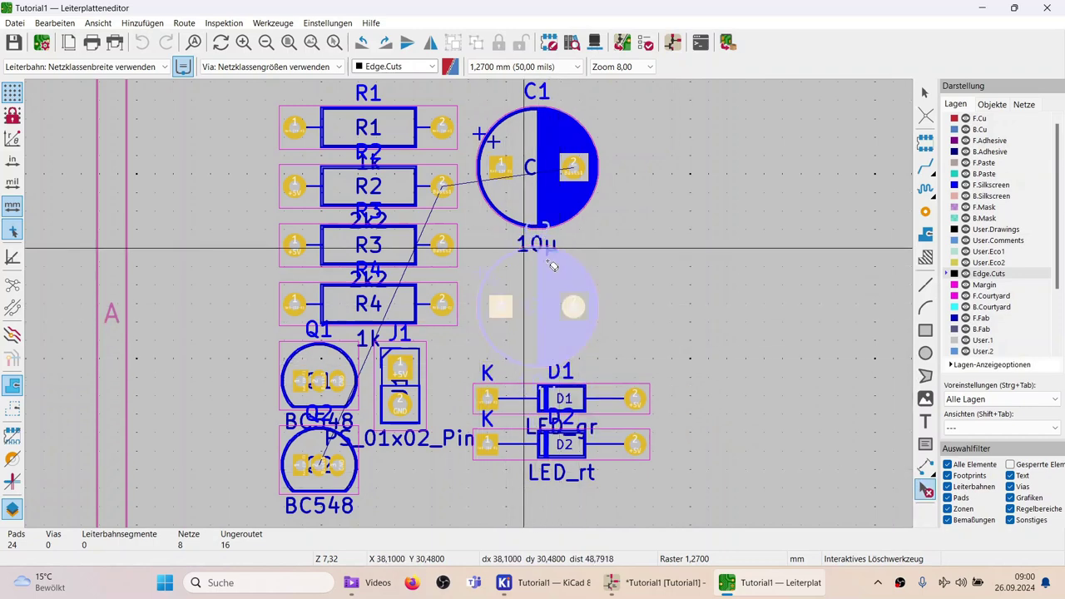
Activate the line tool and examine the rectangular board outline on the Edge.Cuts layer.
{"action": "scroll", "coordinate": [533, 283], "scroll_direction": "down", "scroll_amount": 2}
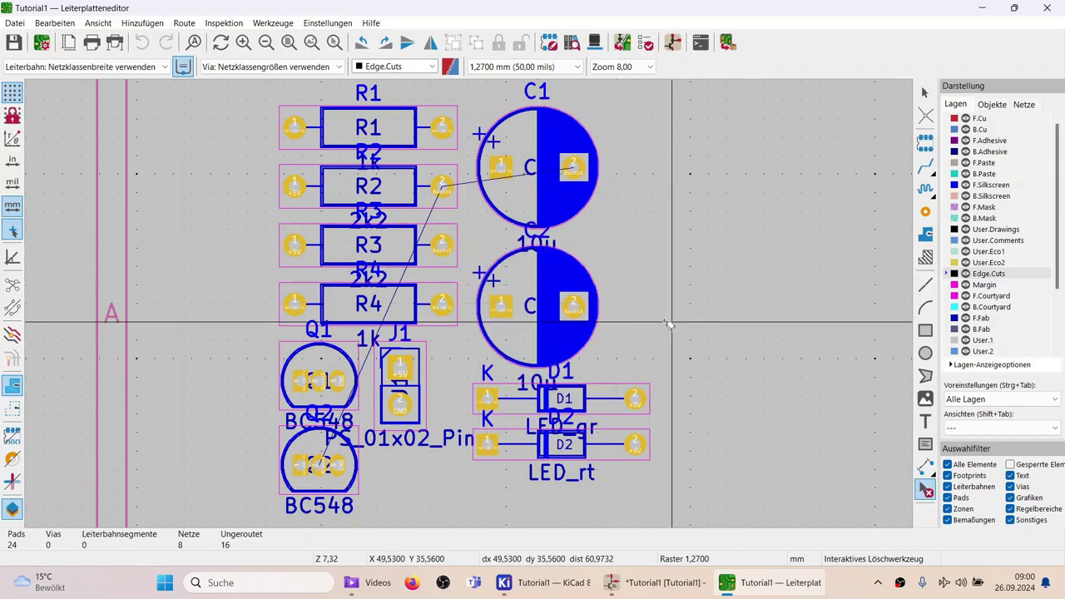
{"action": "scroll", "coordinate": [499, 321], "scroll_direction": "down", "scroll_amount": 5}
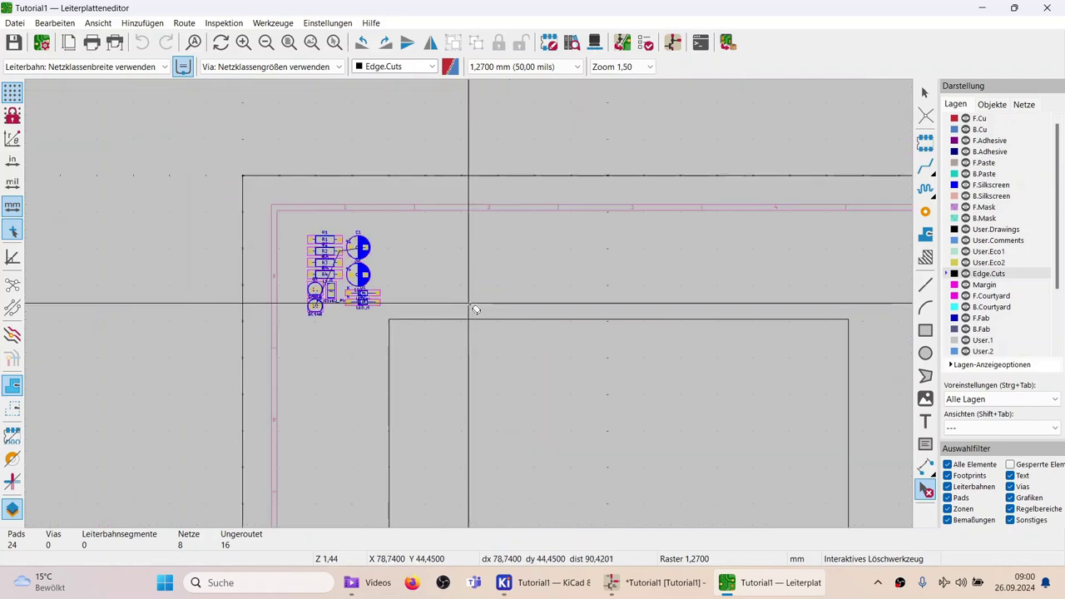
{"action": "scroll", "coordinate": [599, 361], "scroll_direction": "up", "scroll_amount": 1}
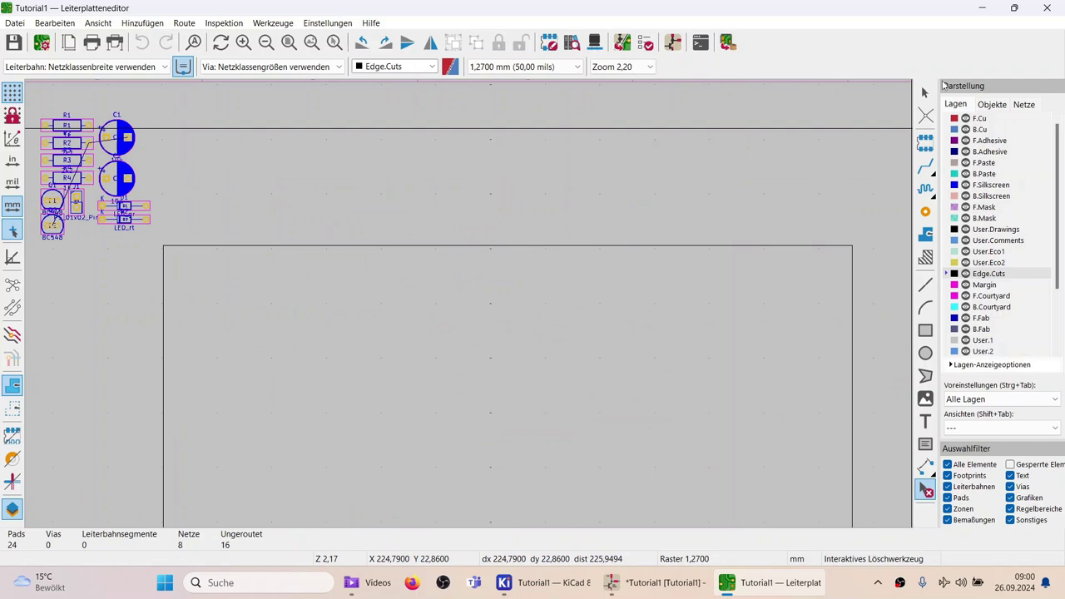
{"action": "scroll", "coordinate": [513, 214], "scroll_direction": "up", "scroll_amount": 2}
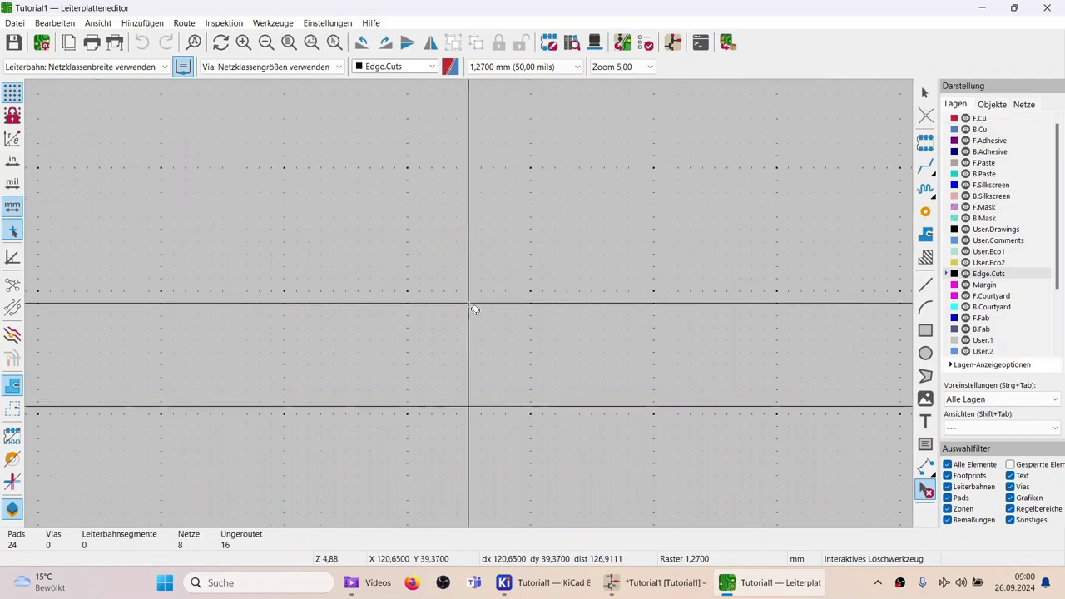
{"action": "scroll", "coordinate": [474, 313], "scroll_direction": "down", "scroll_amount": 1}
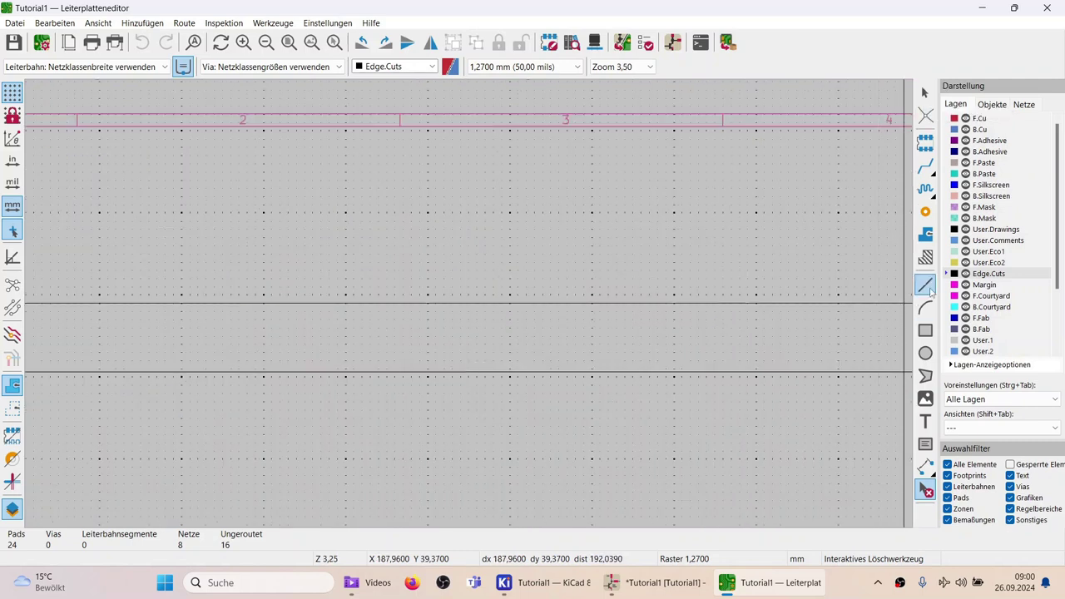
{"action": "left_click", "coordinate": [925, 285]}
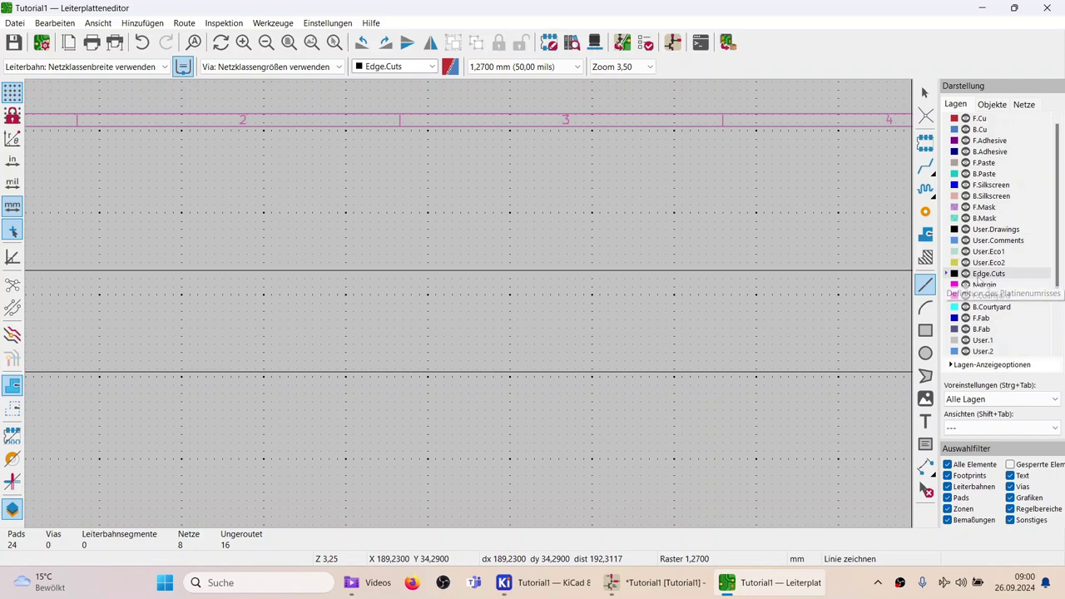
{"action": "scroll", "coordinate": [882, 327], "scroll_direction": "down", "scroll_amount": 3}
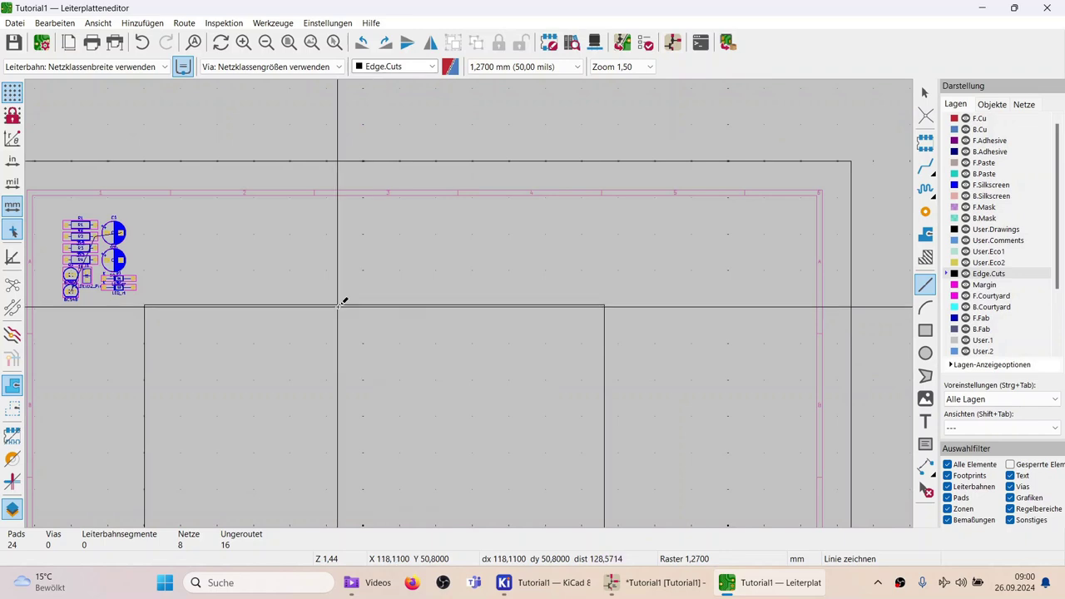
{"action": "scroll", "coordinate": [594, 309], "scroll_direction": "down", "scroll_amount": 3}
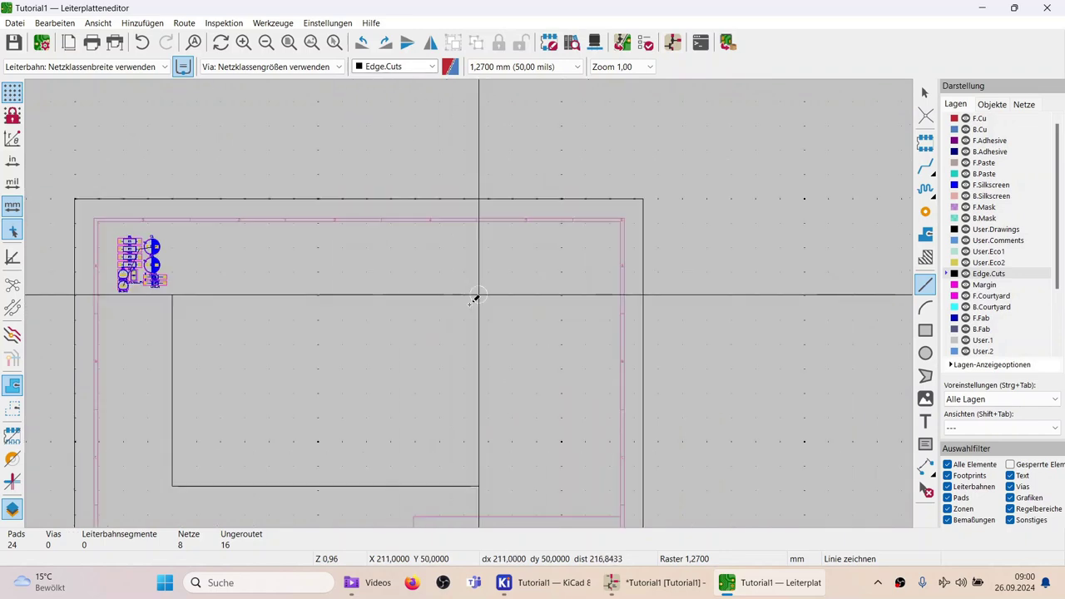
{"action": "scroll", "coordinate": [472, 298], "scroll_direction": "up", "scroll_amount": 5}
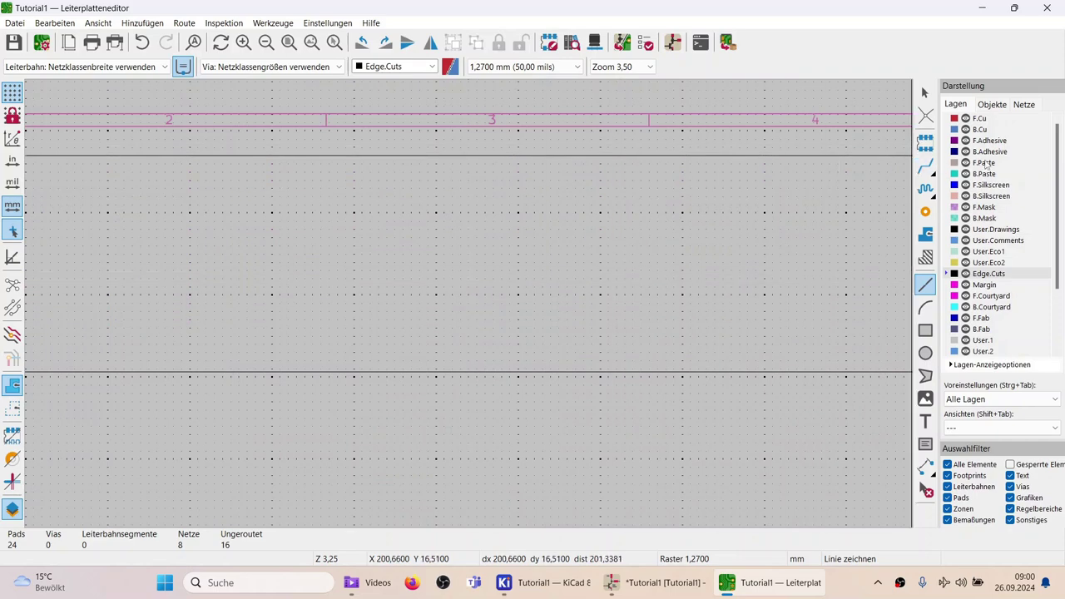
Draw a horizontal line on the F.Silkscreen layer just above the board outline's upper edge.
{"action": "left_click", "coordinate": [989, 185]}
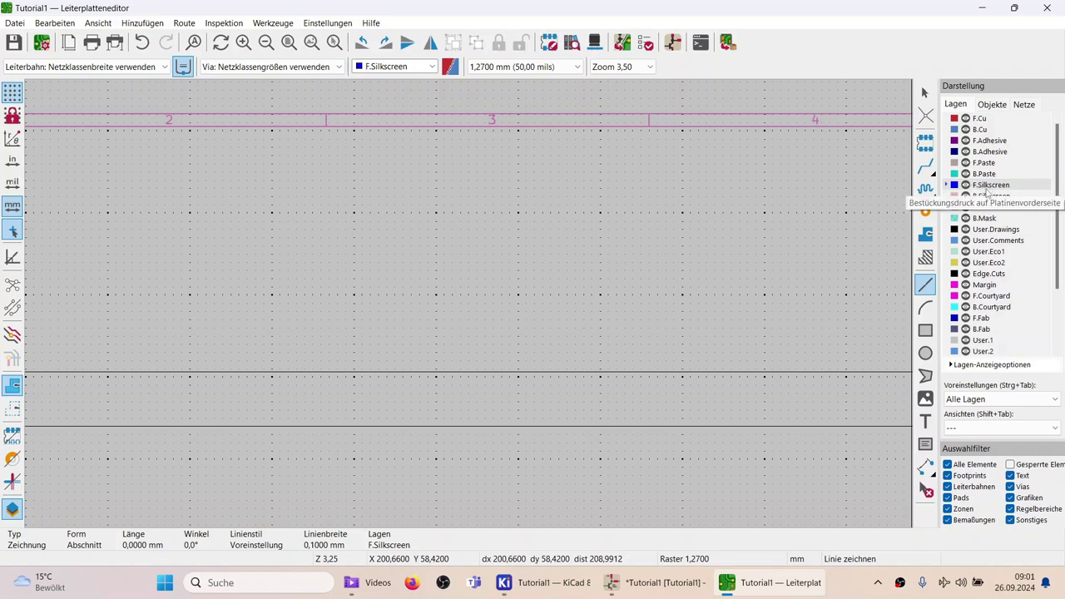
{"action": "left_click", "coordinate": [991, 196]}
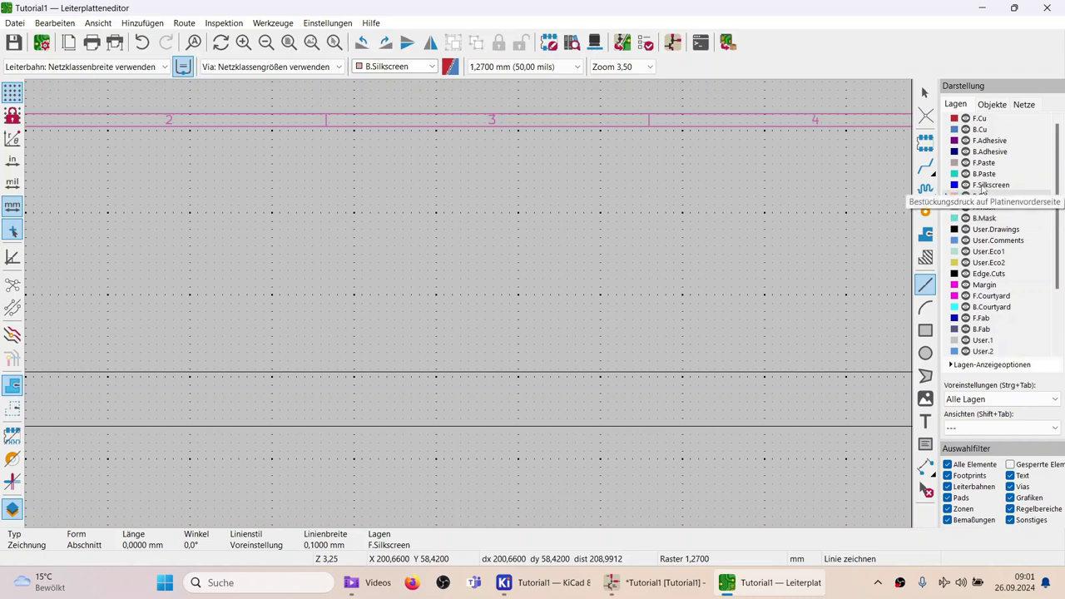
{"action": "left_click", "coordinate": [987, 187]}
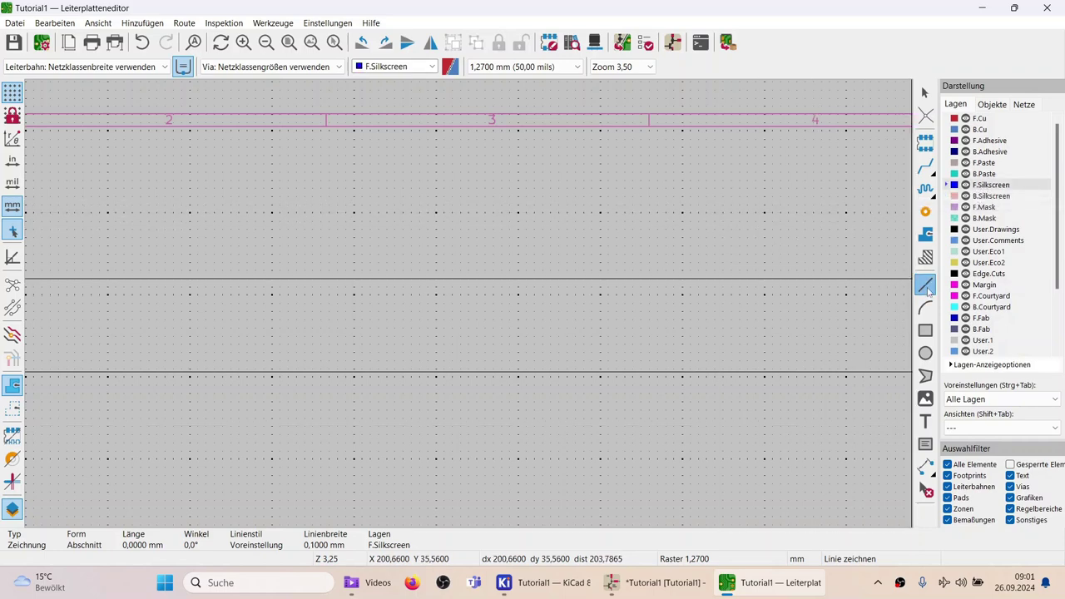
{"action": "left_click", "coordinate": [927, 286]}
{"action": "left_click", "coordinate": [380, 253]}
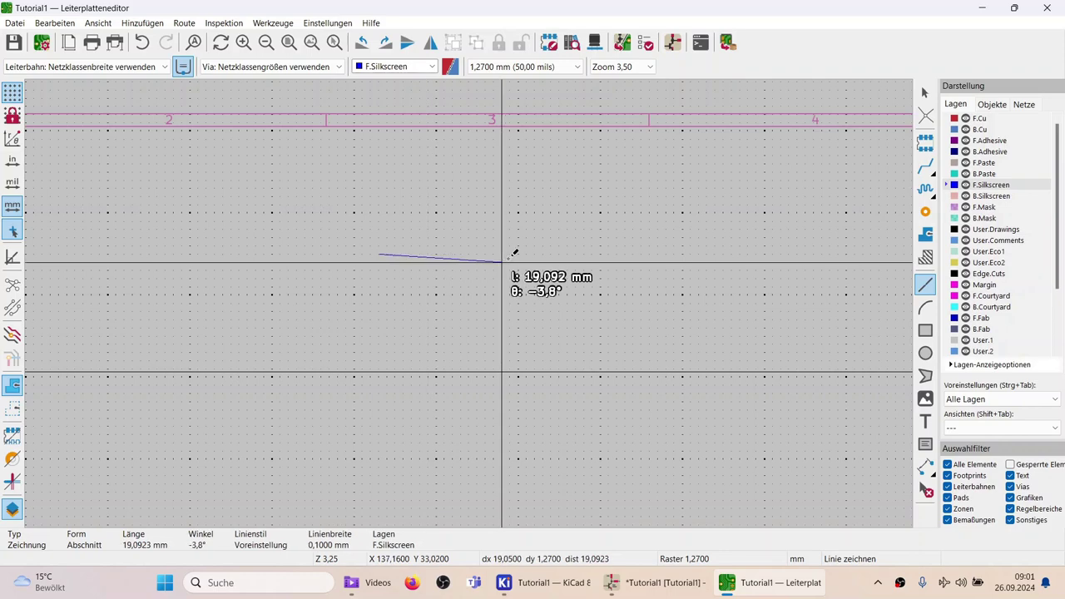
{"action": "double_click", "coordinate": [608, 254]}
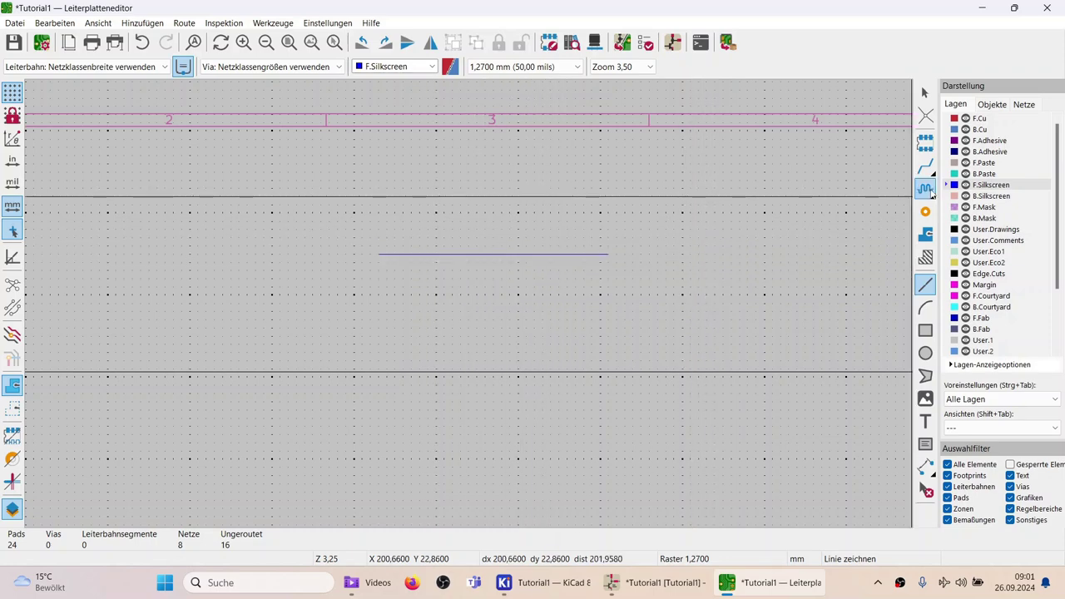
Draw an arc of about 6.35 mm radius and 122° on the B.Silkscreen layer, centred just below the silkscreen line.
{"action": "left_click", "coordinate": [986, 197]}
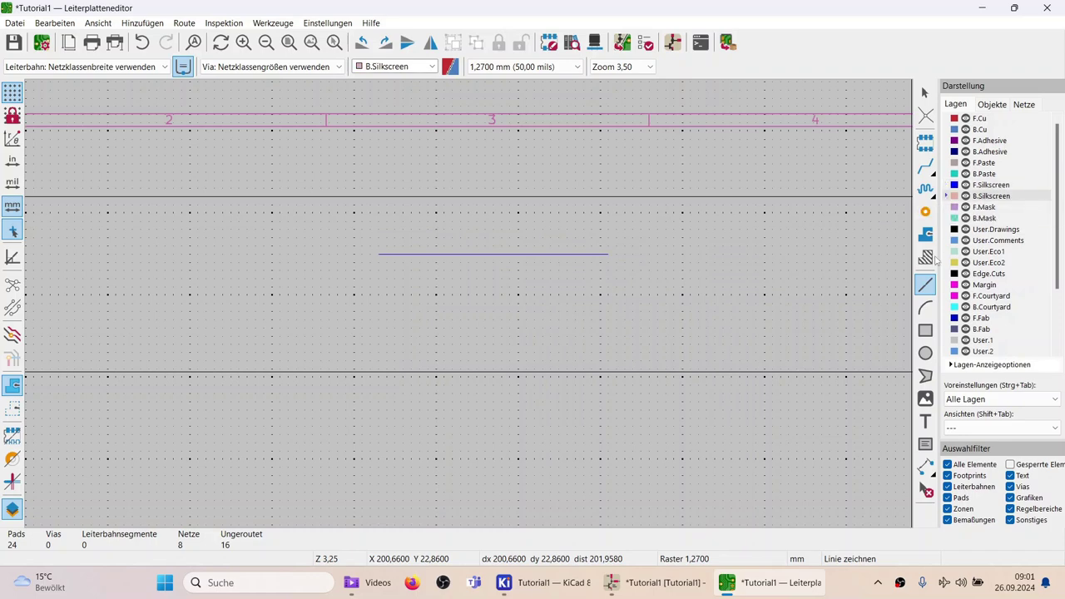
{"action": "left_click", "coordinate": [926, 308]}
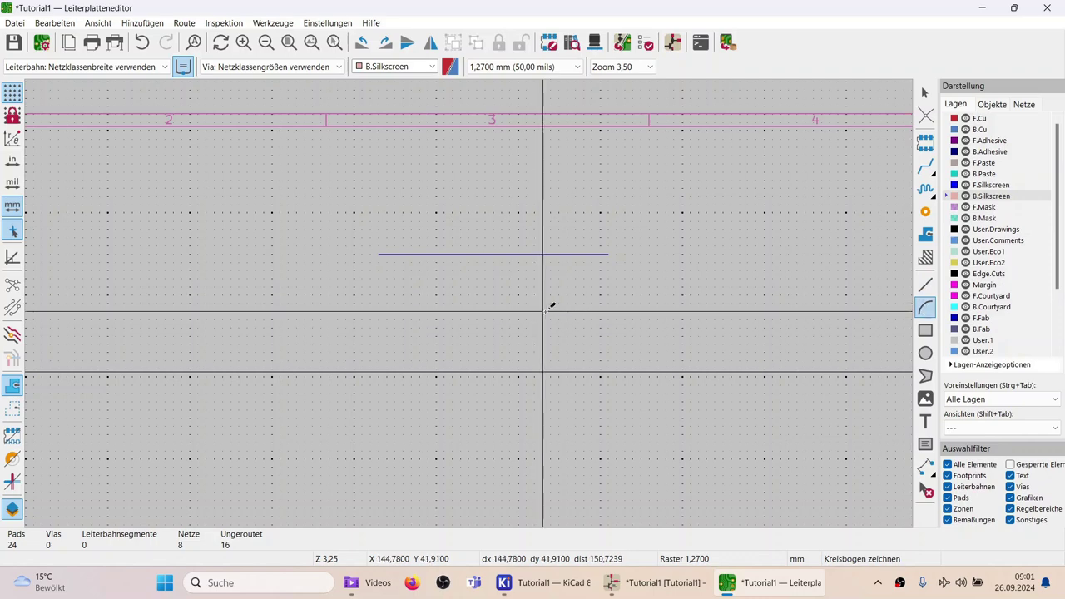
{"action": "left_click", "coordinate": [493, 280]}
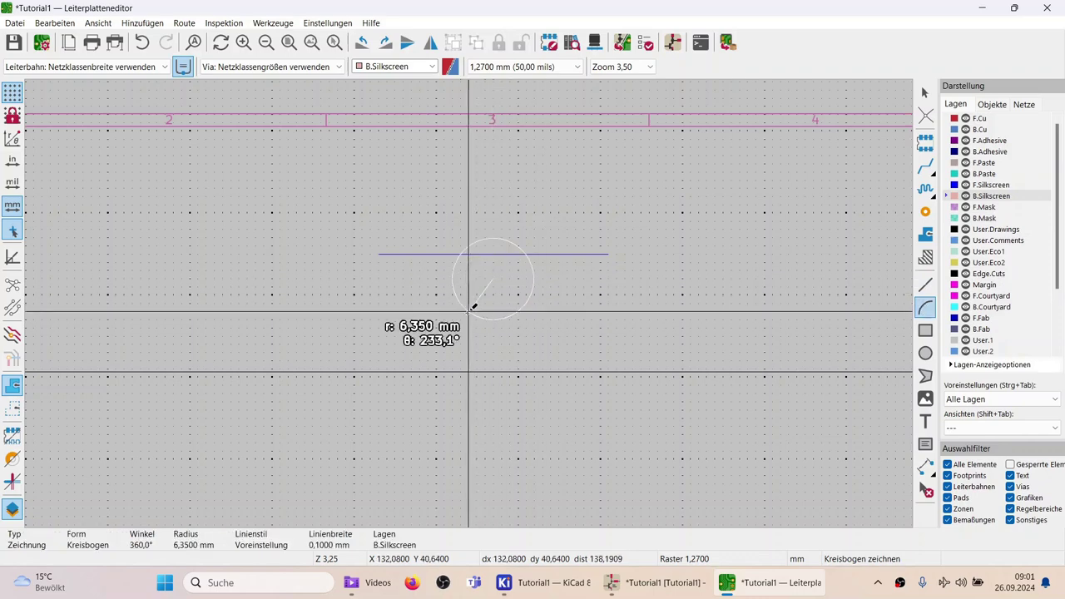
{"action": "left_click", "coordinate": [469, 311]}
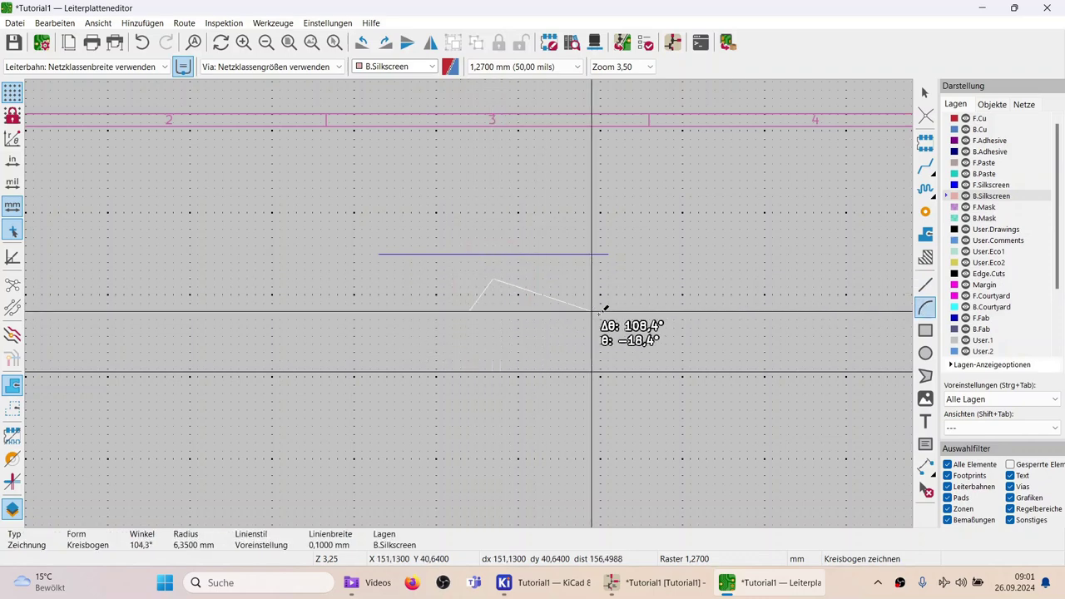
{"action": "left_click", "coordinate": [610, 280]}
Review the arc's properties and the available layers, keep B.Silkscreen, and inspect the arc up close.
{"action": "key", "text": "e"}
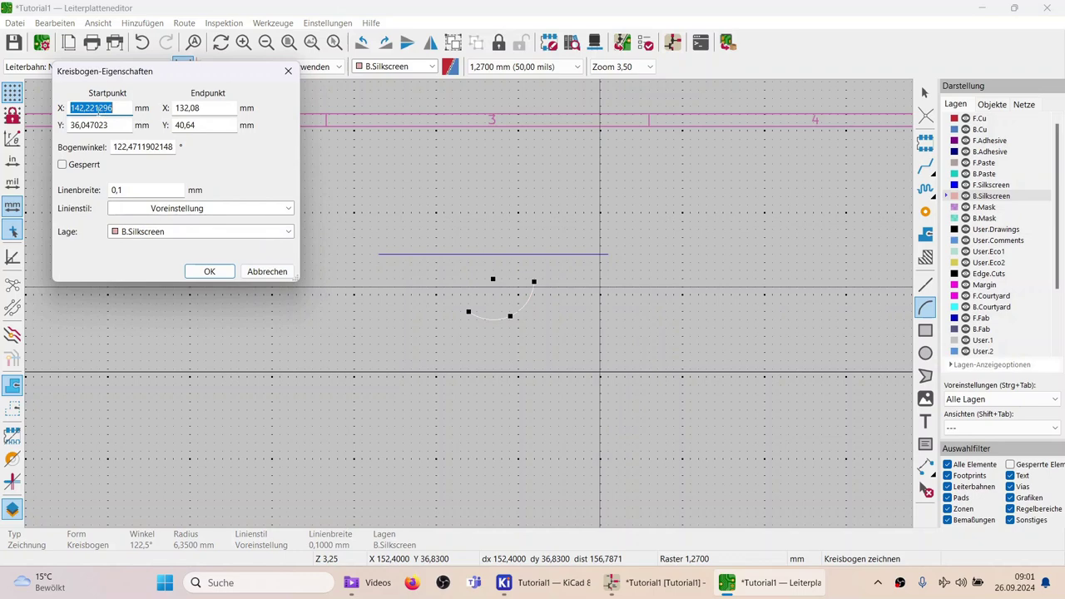
{"action": "left_click", "coordinate": [236, 235]}
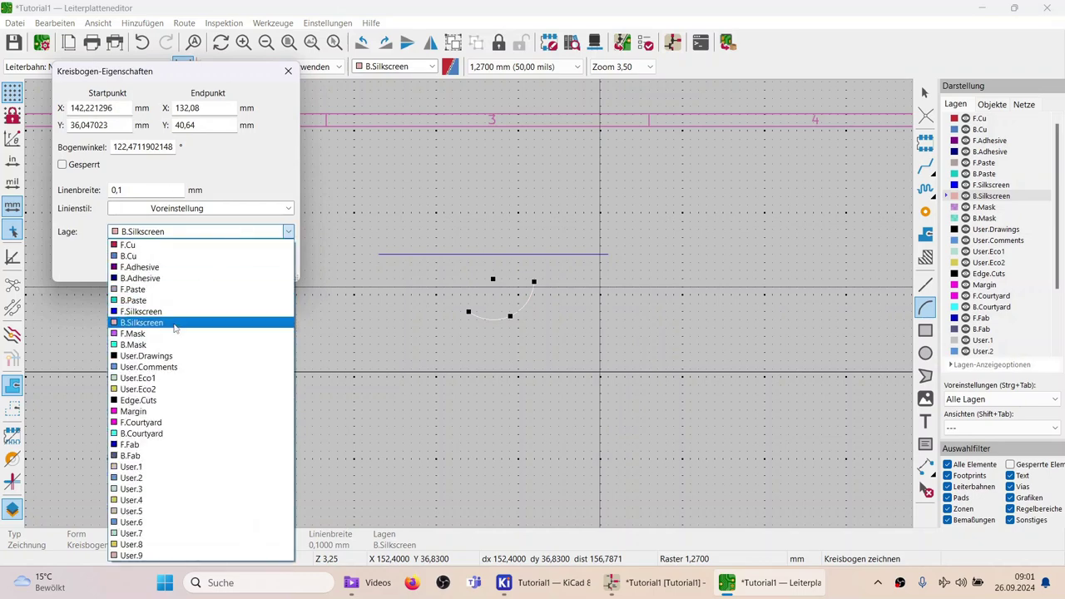
{"action": "left_click", "coordinate": [82, 271]}
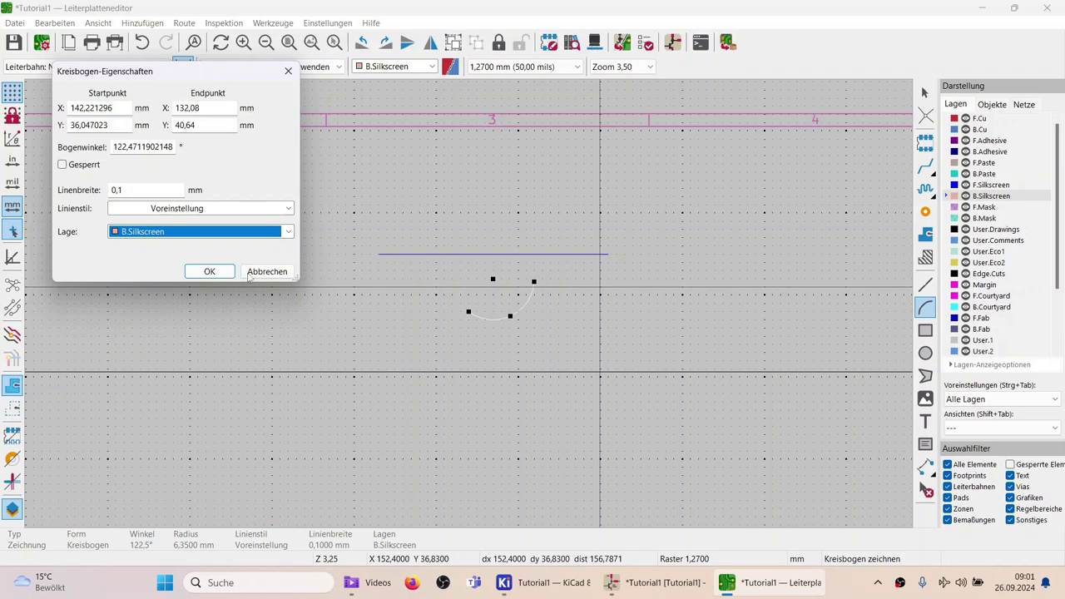
{"action": "left_click", "coordinate": [210, 272]}
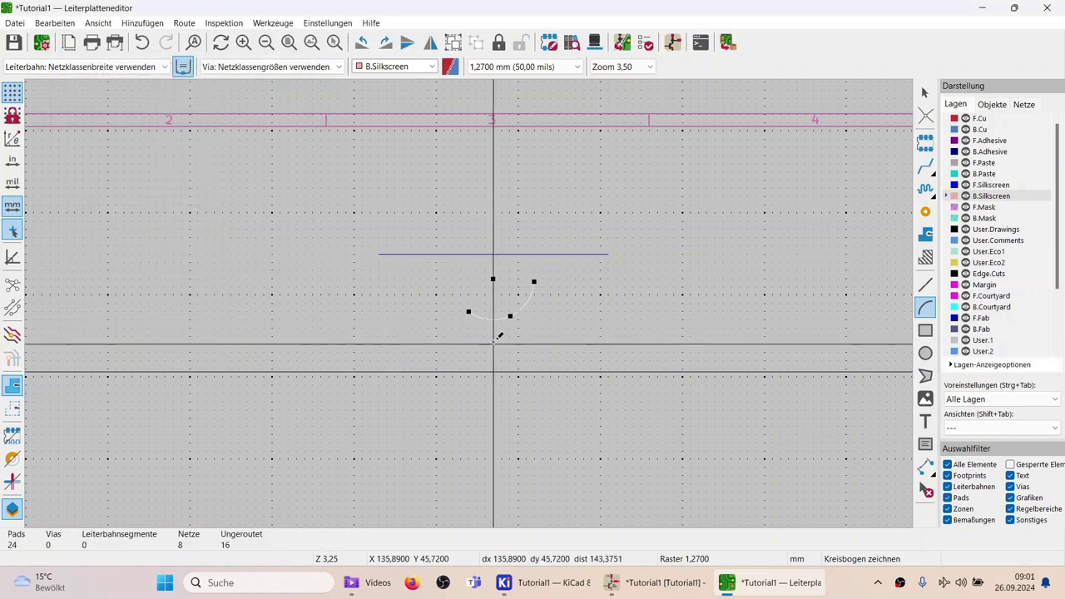
{"action": "key", "text": "Escape"}
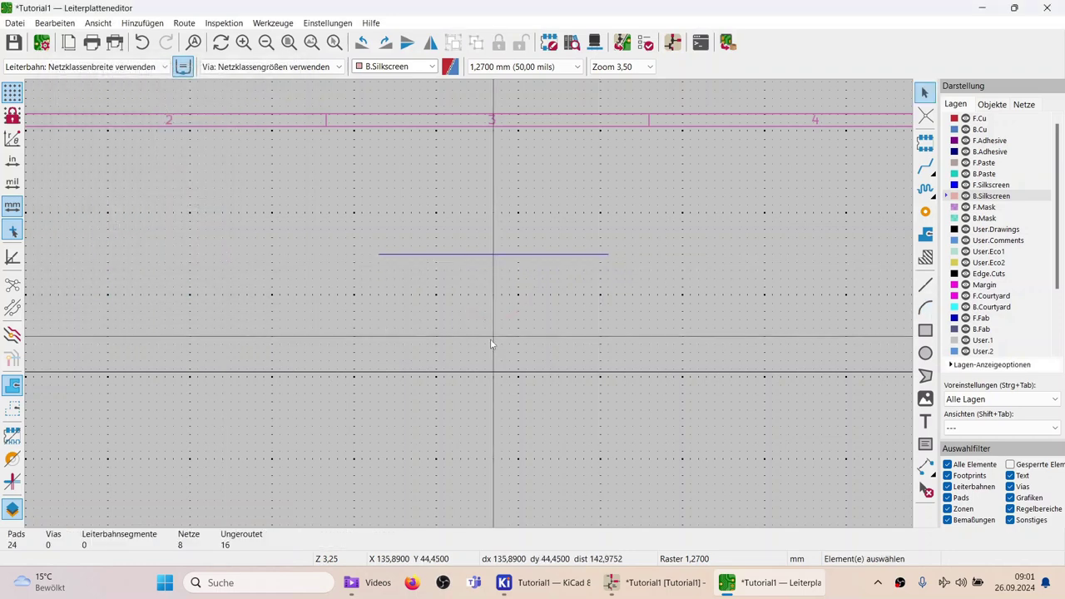
{"action": "scroll", "coordinate": [515, 305], "scroll_direction": "up", "scroll_amount": 6}
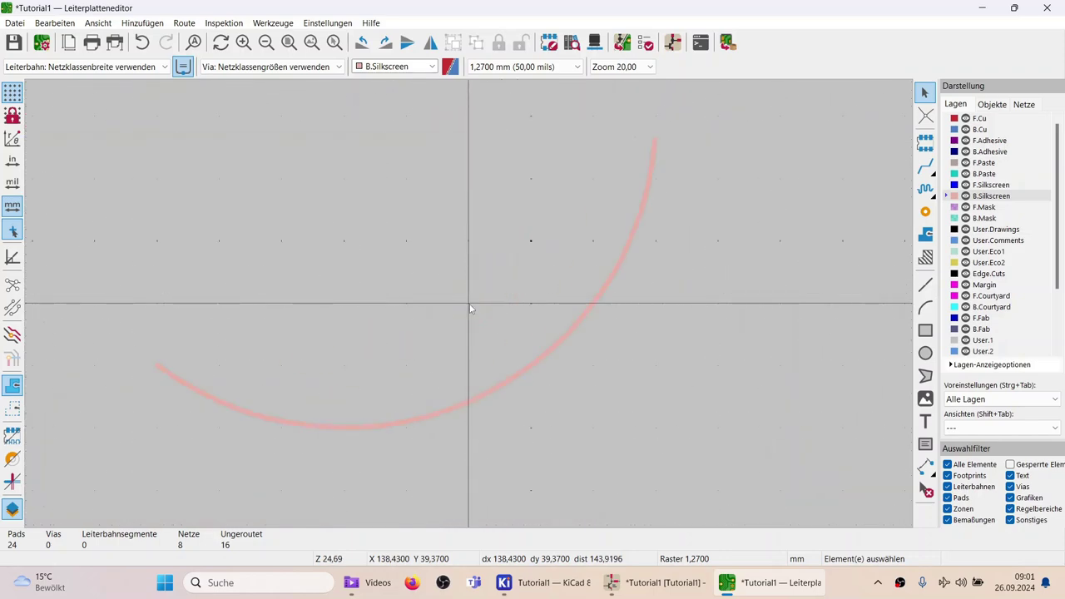
{"action": "scroll", "coordinate": [544, 314], "scroll_direction": "down", "scroll_amount": 3}
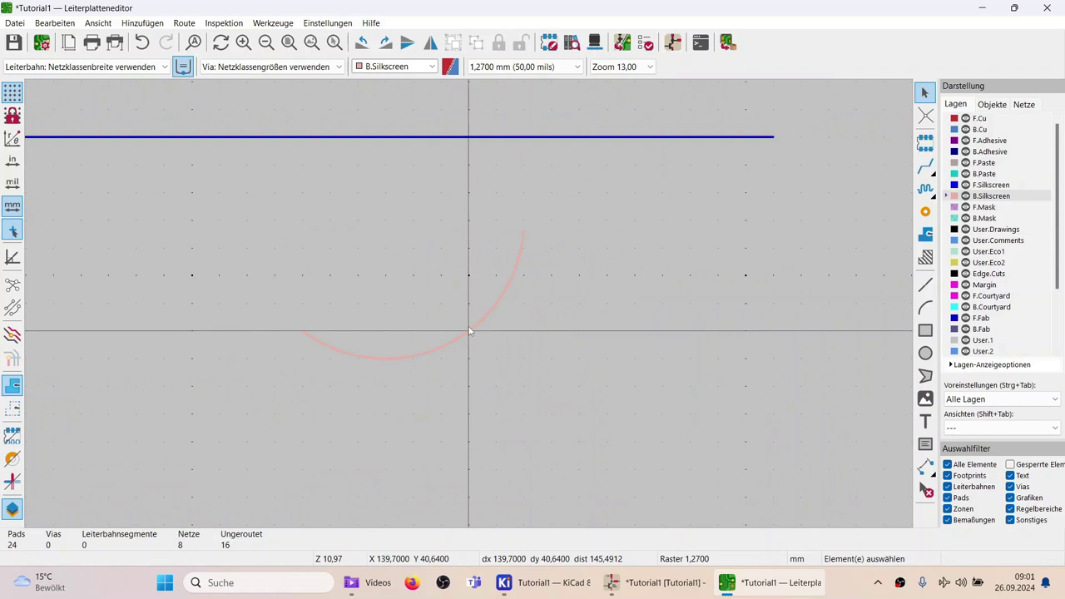
{"action": "scroll", "coordinate": [469, 328], "scroll_direction": "down", "scroll_amount": 2}
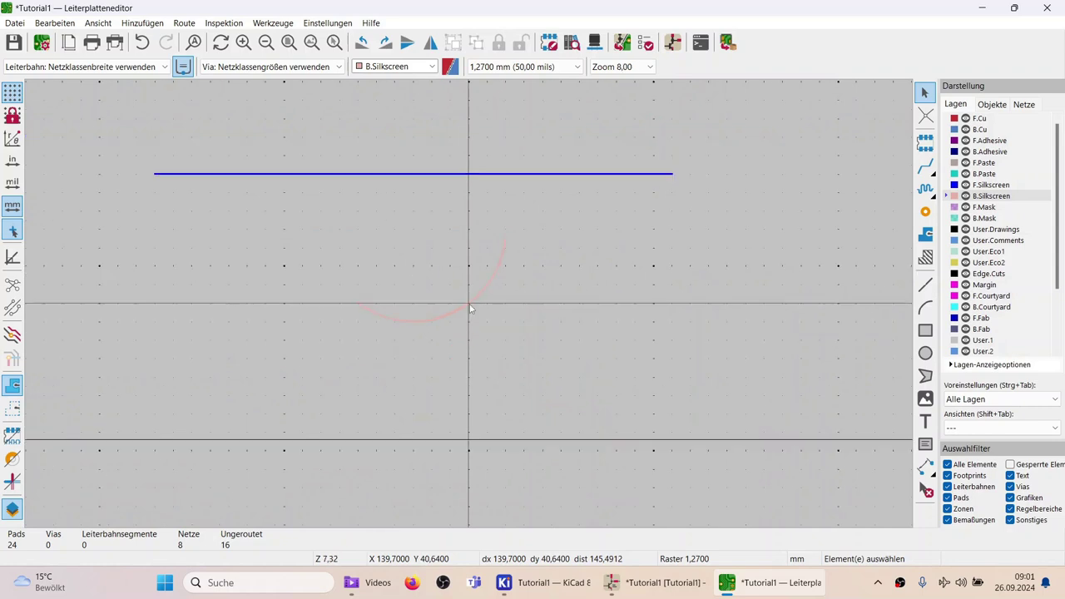
Start a new board text reading "Hallo Welt" and assign it to the F.Silkscreen layer.
{"action": "left_click", "coordinate": [925, 422]}
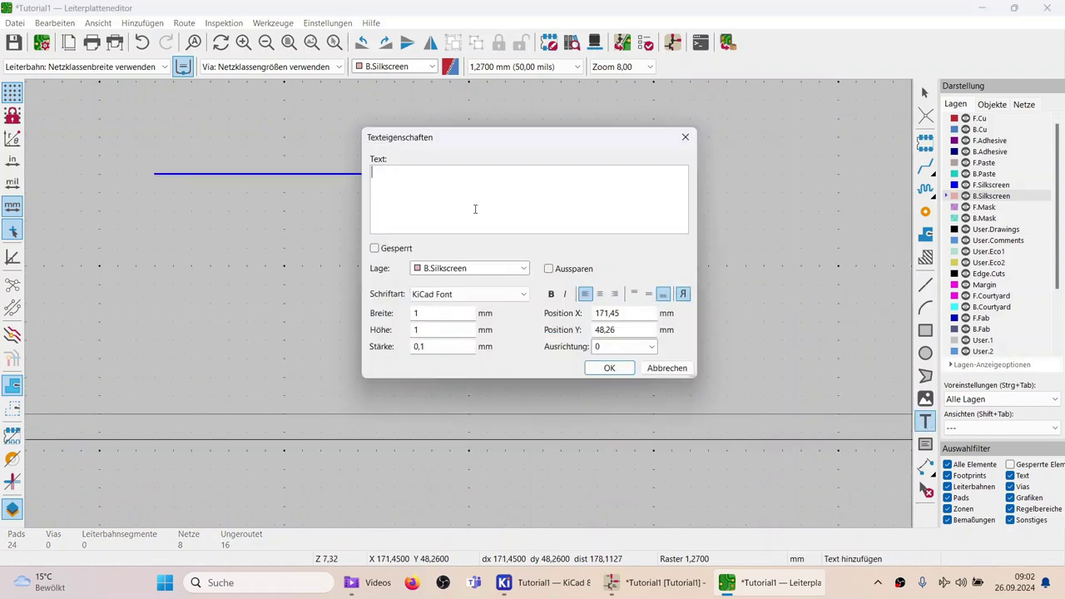
{"action": "type", "text": "Hallo Welt"}
{"action": "left_click", "coordinate": [485, 269]}
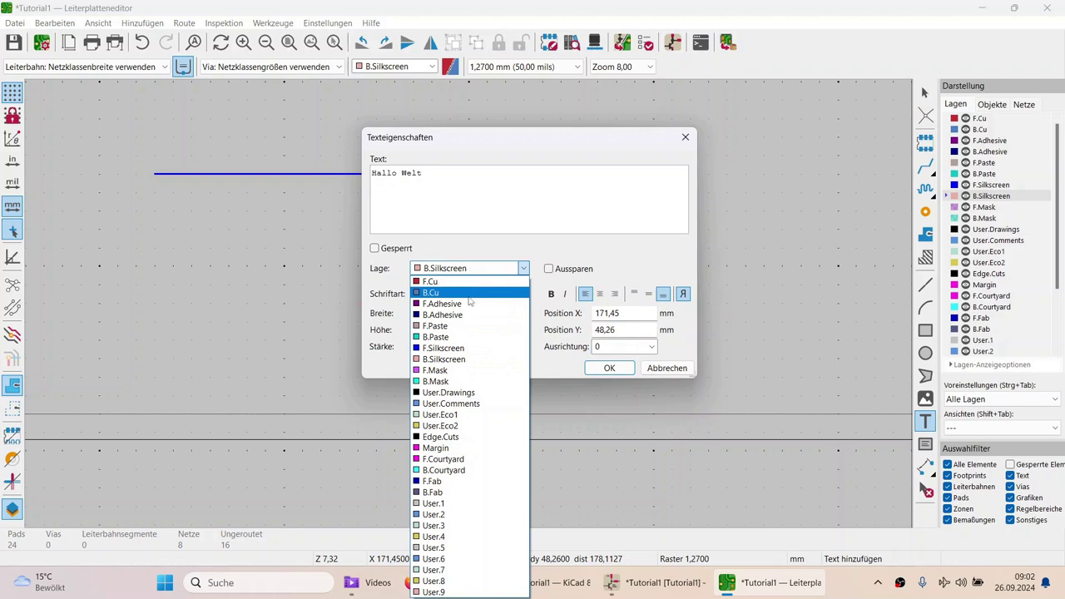
{"action": "left_click", "coordinate": [460, 348]}
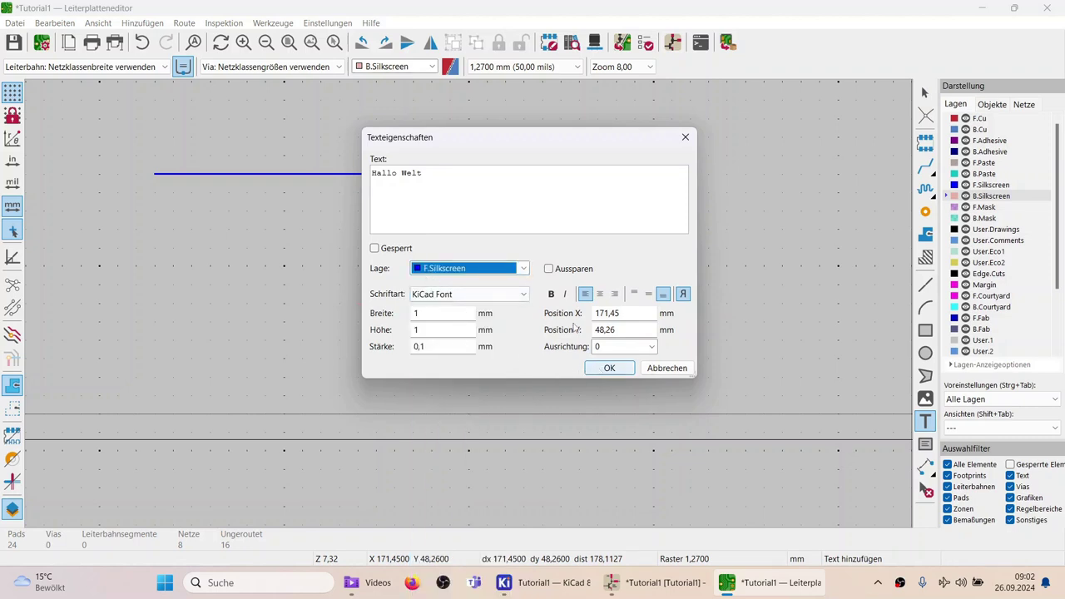
Make the "Hallo Welt" text bold and italic and place it just below the right end of the silkscreen line.
{"action": "left_click_drag", "start_coordinate": [445, 178], "coordinate": [364, 163]}
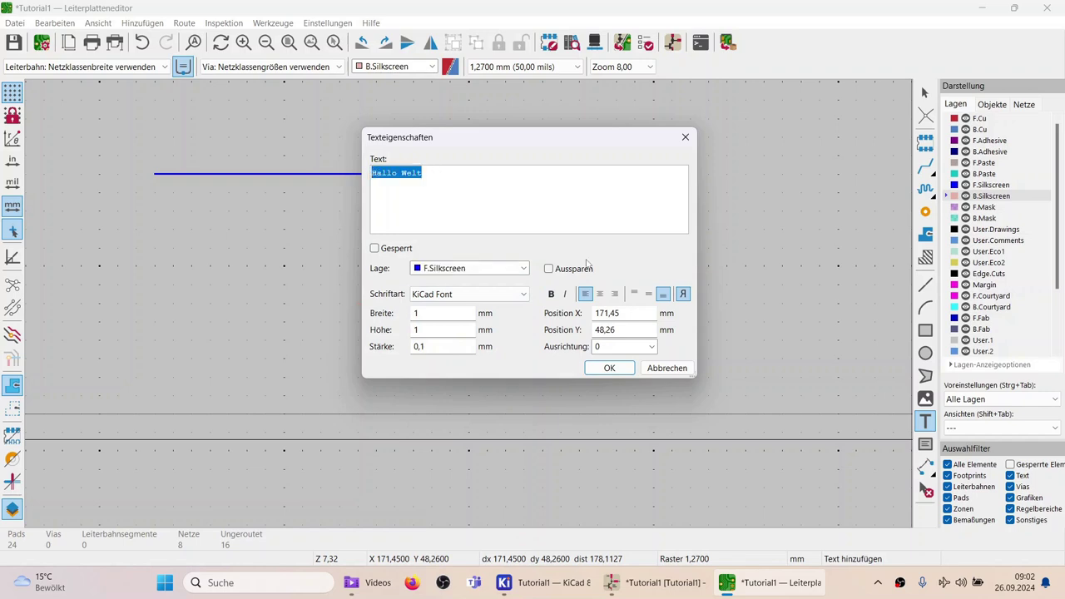
{"action": "left_click", "coordinate": [551, 294]}
{"action": "left_click", "coordinate": [565, 294]}
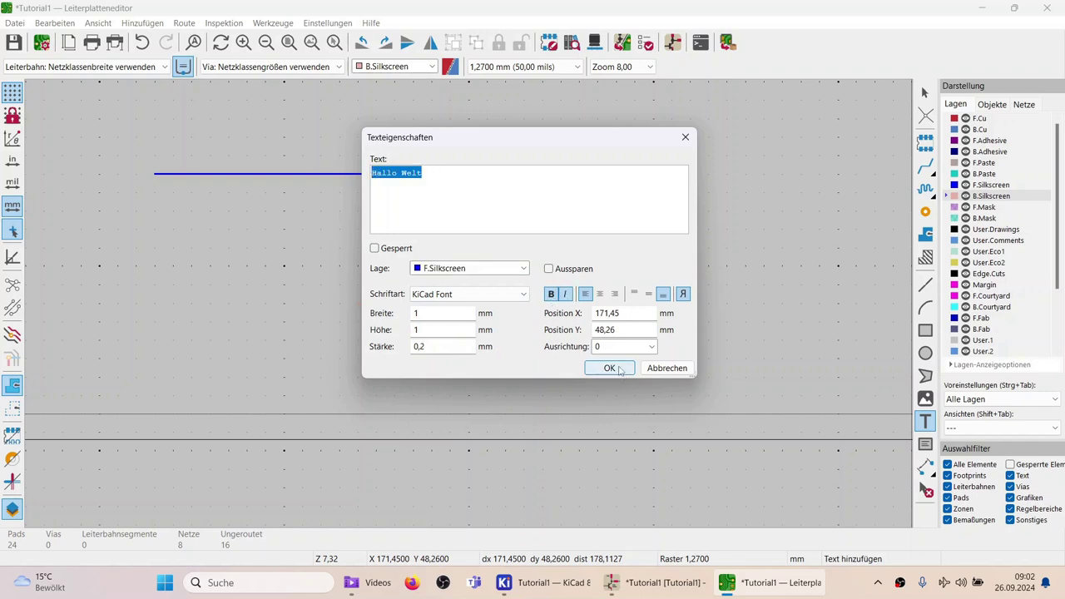
{"action": "left_click", "coordinate": [619, 372]}
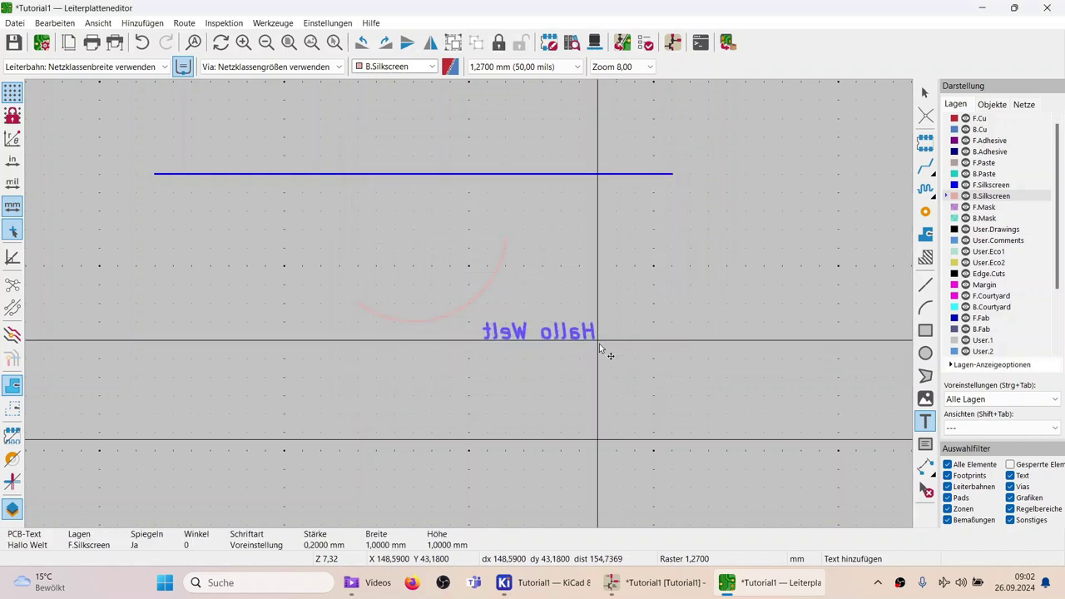
{"action": "left_click", "coordinate": [643, 235]}
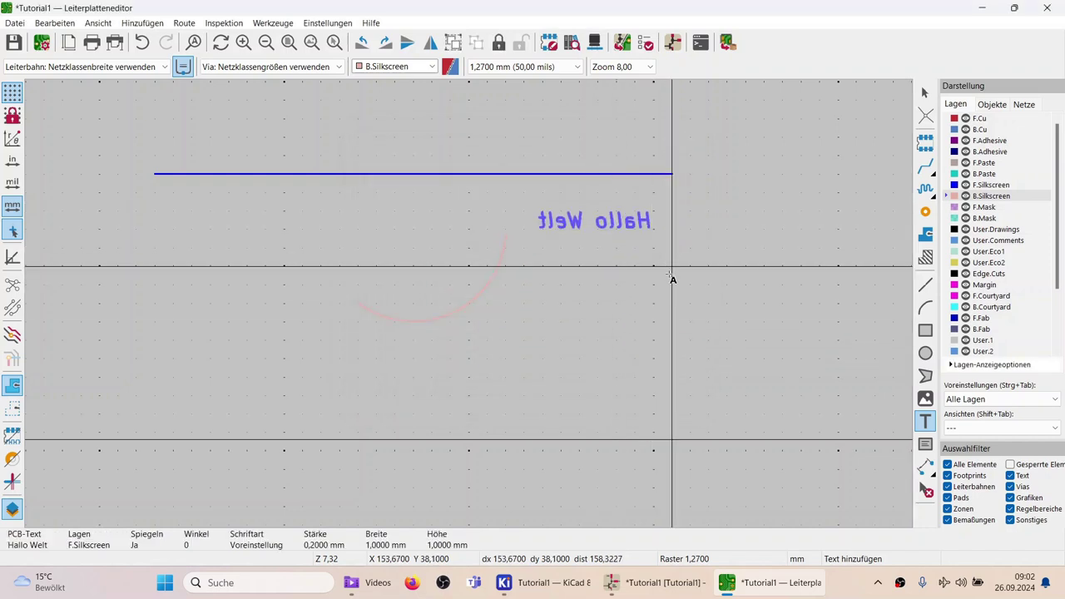
{"action": "scroll", "coordinate": [673, 280], "scroll_direction": "down", "scroll_amount": 2}
{"action": "key", "text": "Escape"}
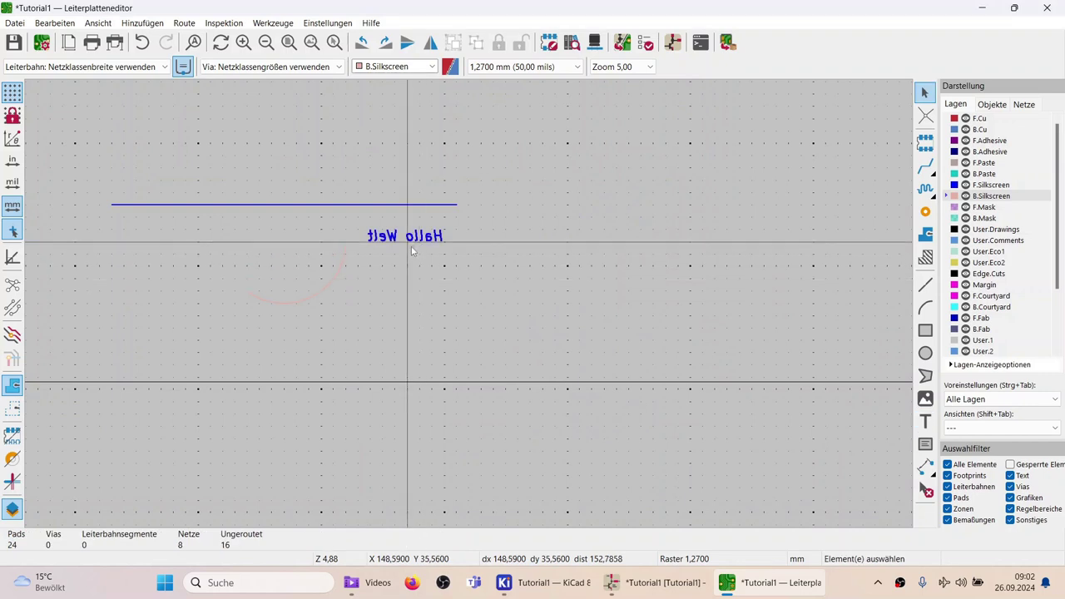
{"action": "scroll", "coordinate": [411, 251], "scroll_direction": "up", "scroll_amount": 4}
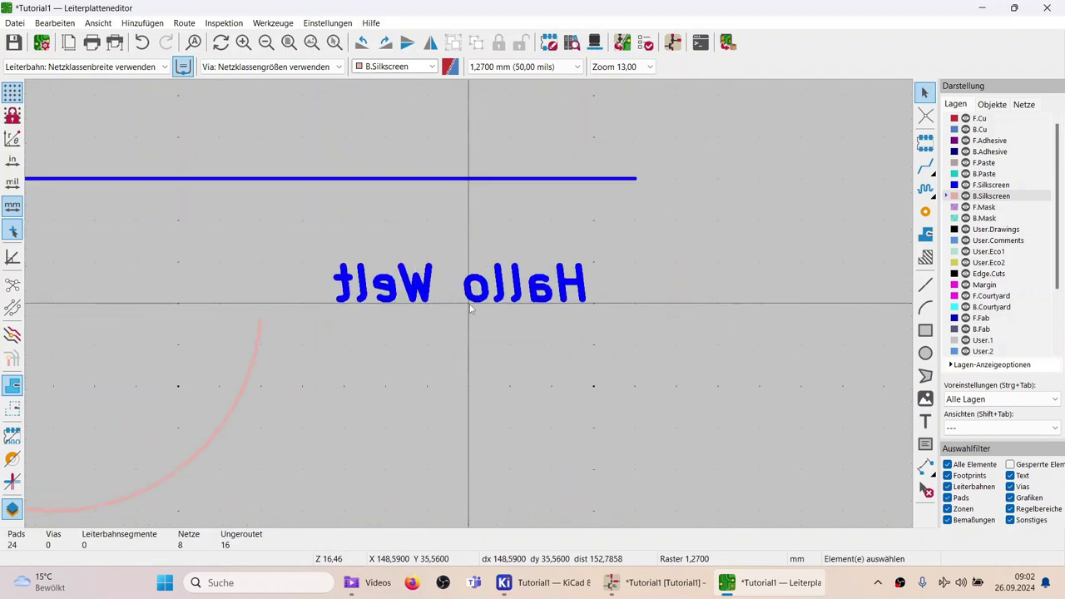
Hide and show again the F.Silkscreen, B.Silkscreen and Edge.Cuts layers one after another.
{"action": "scroll", "coordinate": [470, 308], "scroll_direction": "down", "scroll_amount": 3}
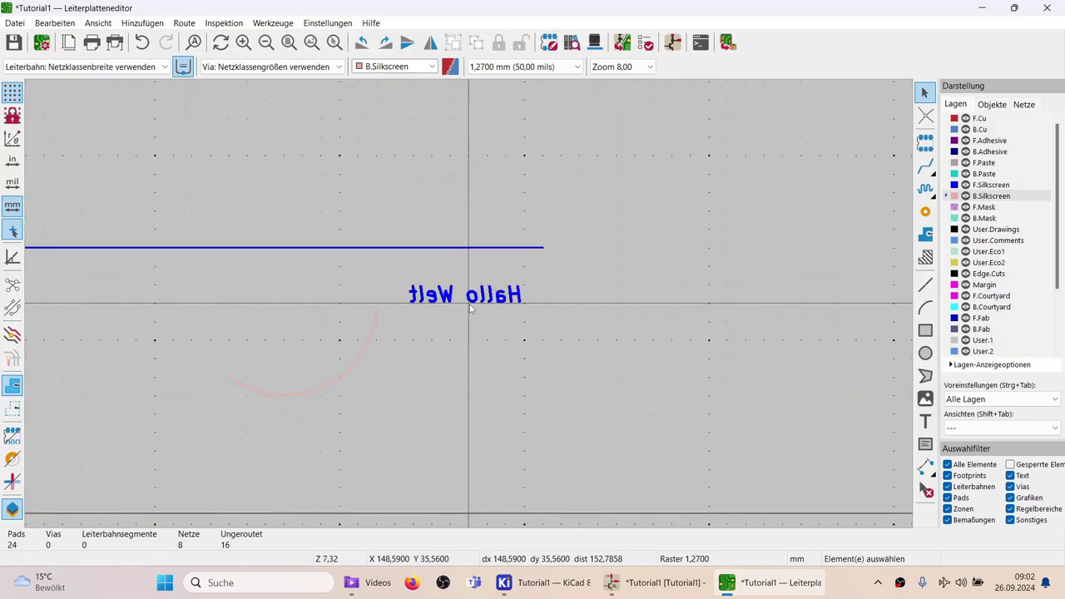
{"action": "scroll", "coordinate": [471, 308], "scroll_direction": "down", "scroll_amount": 2}
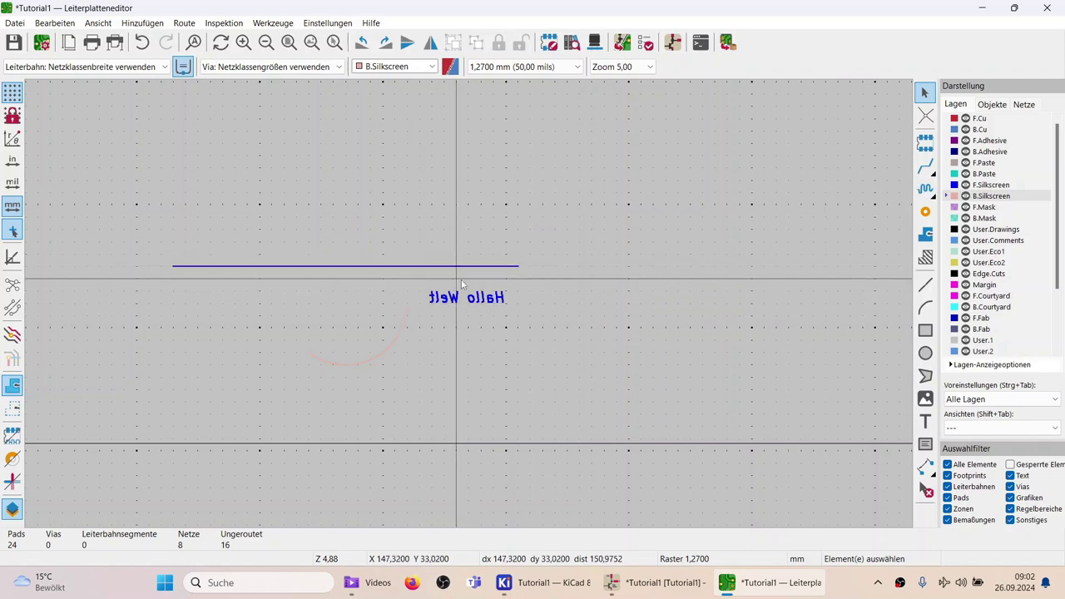
{"action": "left_click", "coordinate": [965, 185]}
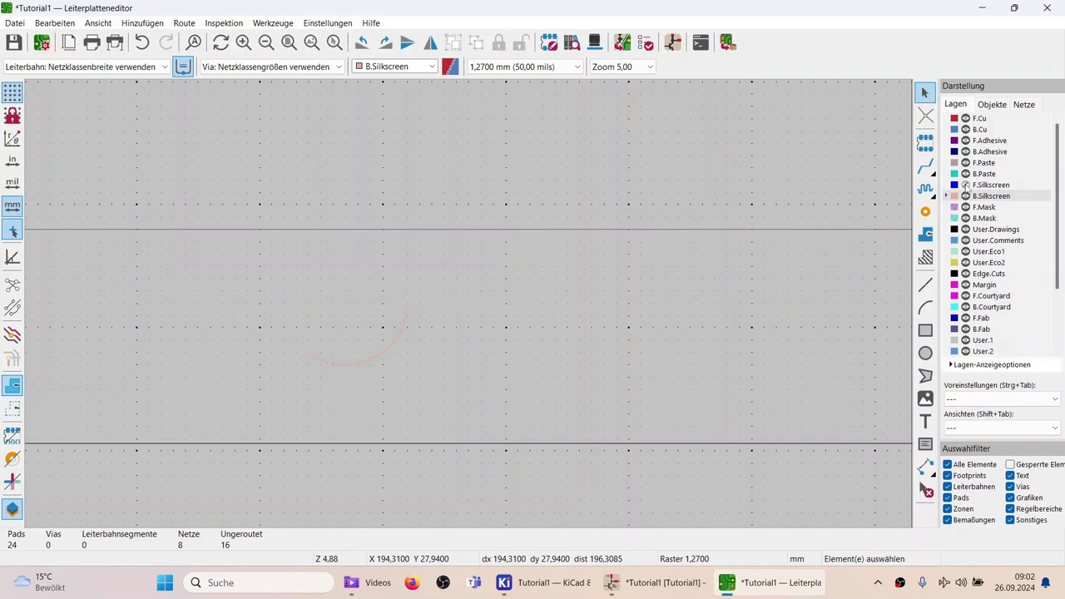
{"action": "left_click", "coordinate": [965, 185]}
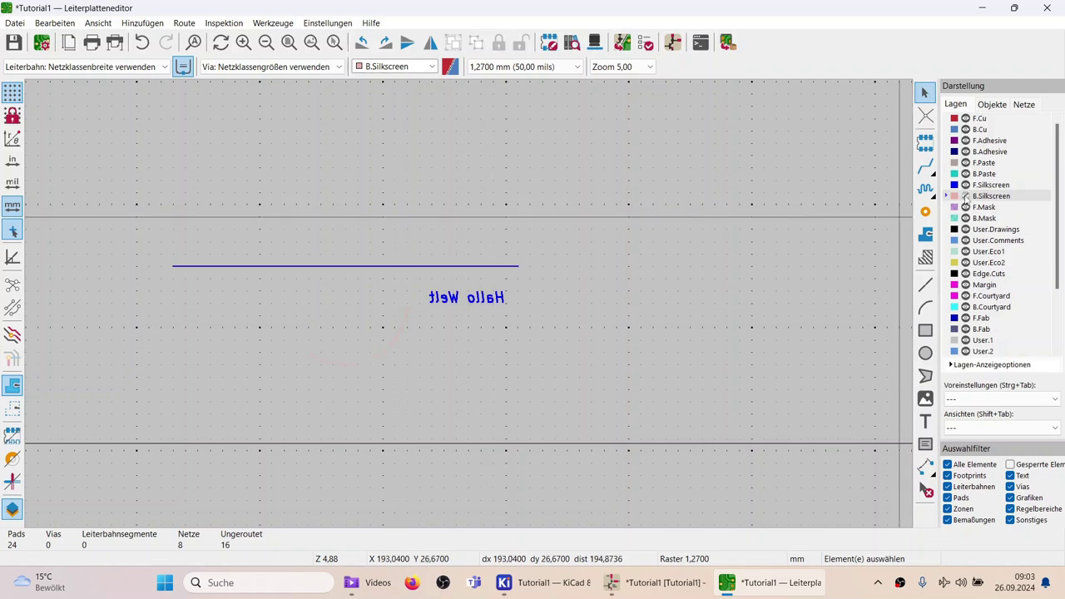
{"action": "scroll", "coordinate": [469, 317], "scroll_direction": "down", "scroll_amount": 8}
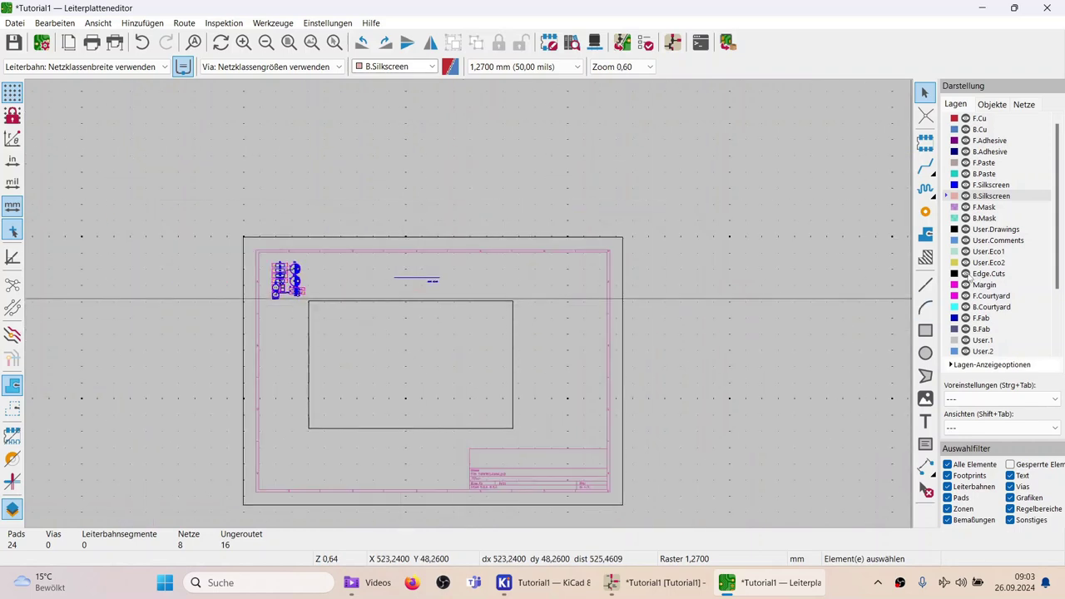
{"action": "left_click", "coordinate": [965, 273]}
{"action": "left_click", "coordinate": [966, 274]}
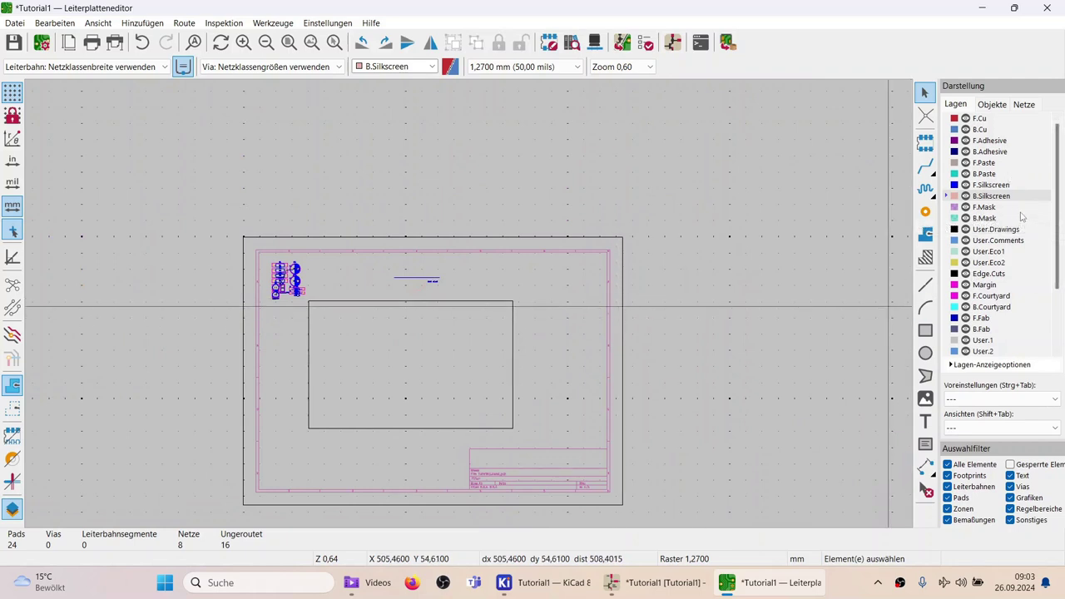
Hide all non-copper layers, then show all non-copper layers again.
{"action": "scroll", "coordinate": [473, 309], "scroll_direction": "up", "scroll_amount": 7}
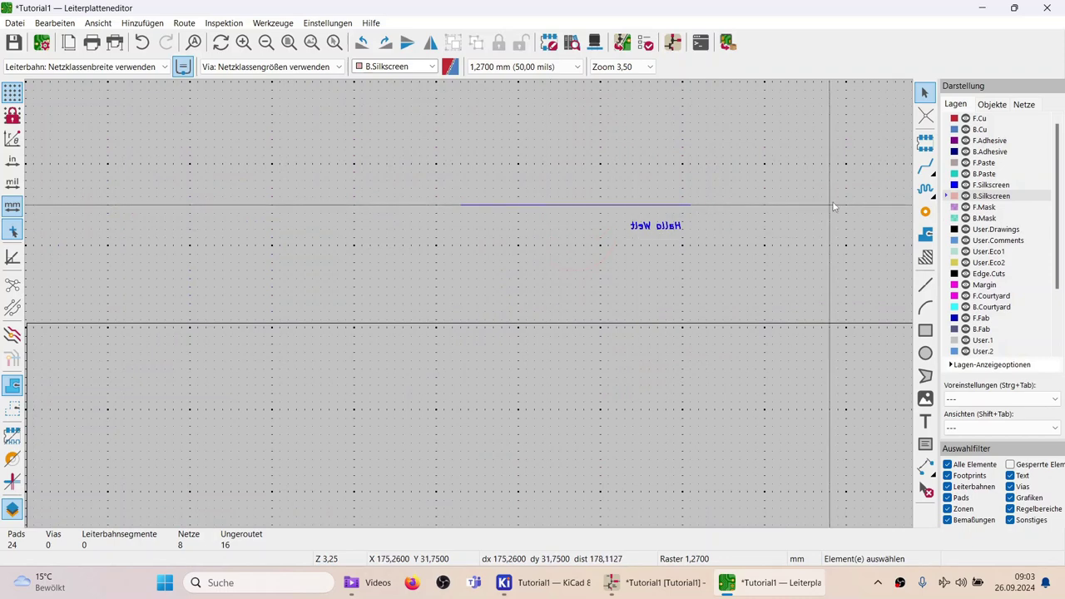
{"action": "right_click", "coordinate": [1034, 174]}
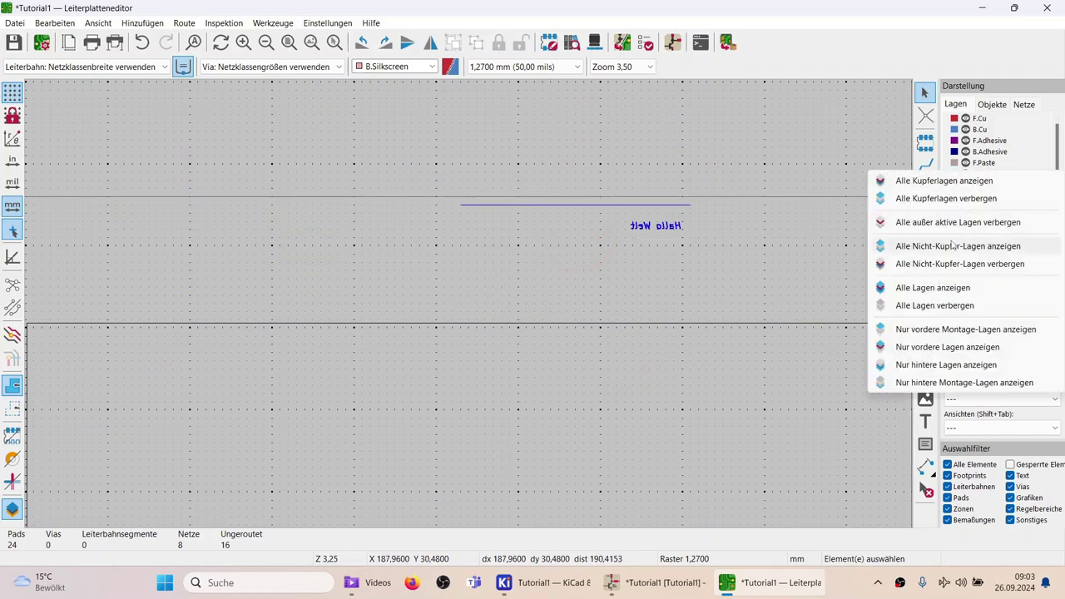
{"action": "left_click", "coordinate": [926, 267]}
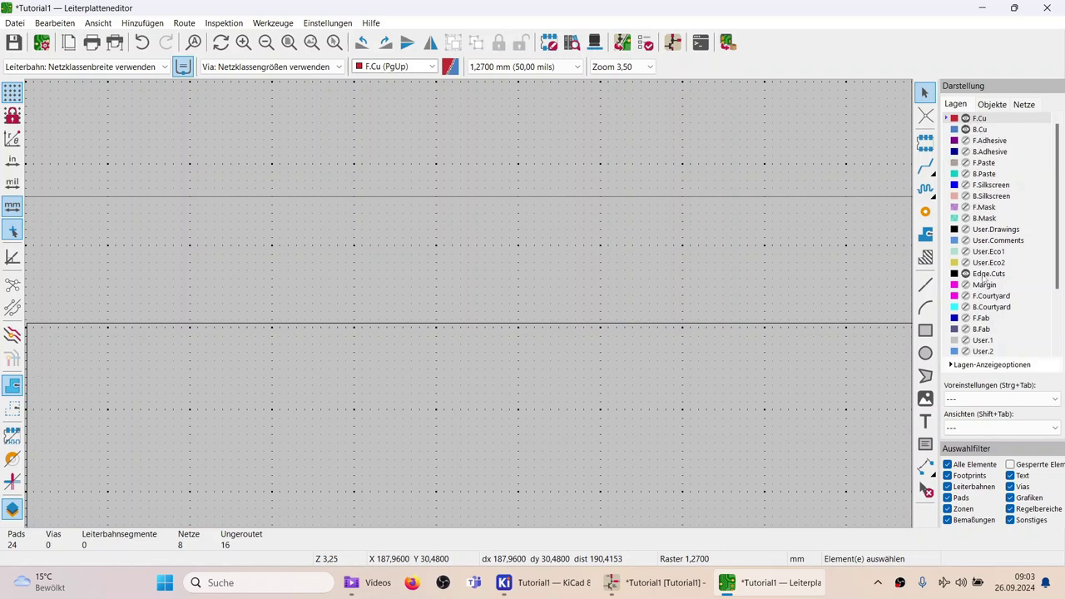
{"action": "right_click", "coordinate": [1028, 175]}
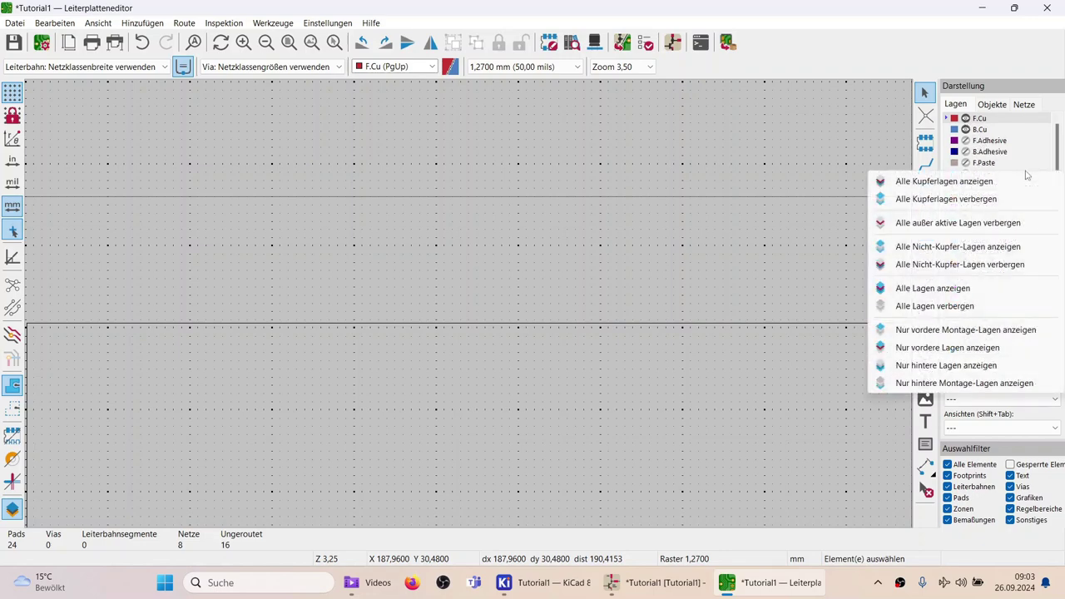
{"action": "left_click", "coordinate": [967, 248]}
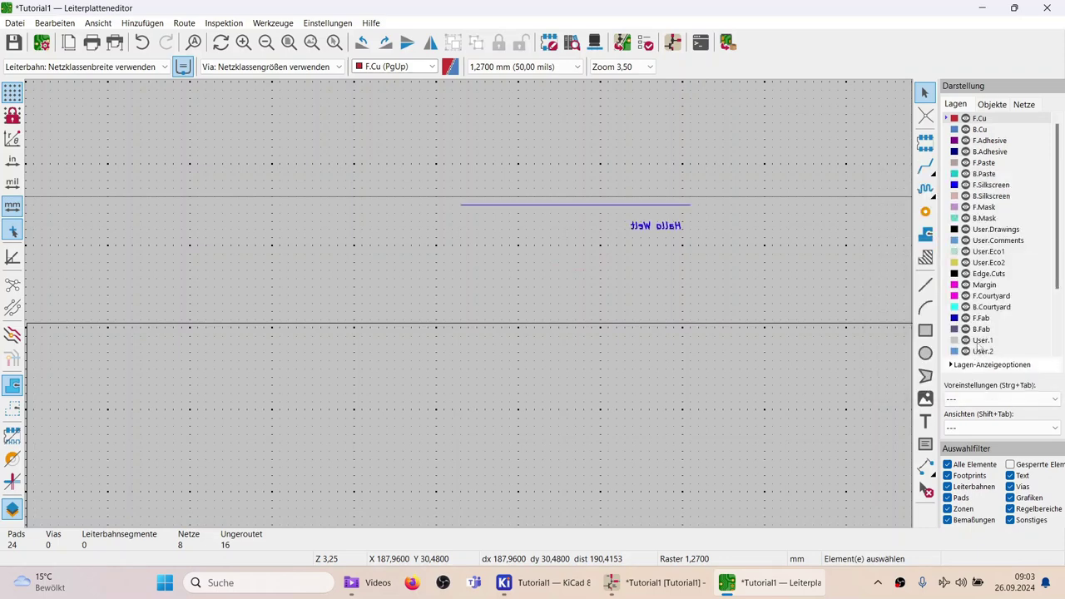
{"action": "right_click", "coordinate": [1022, 283]}
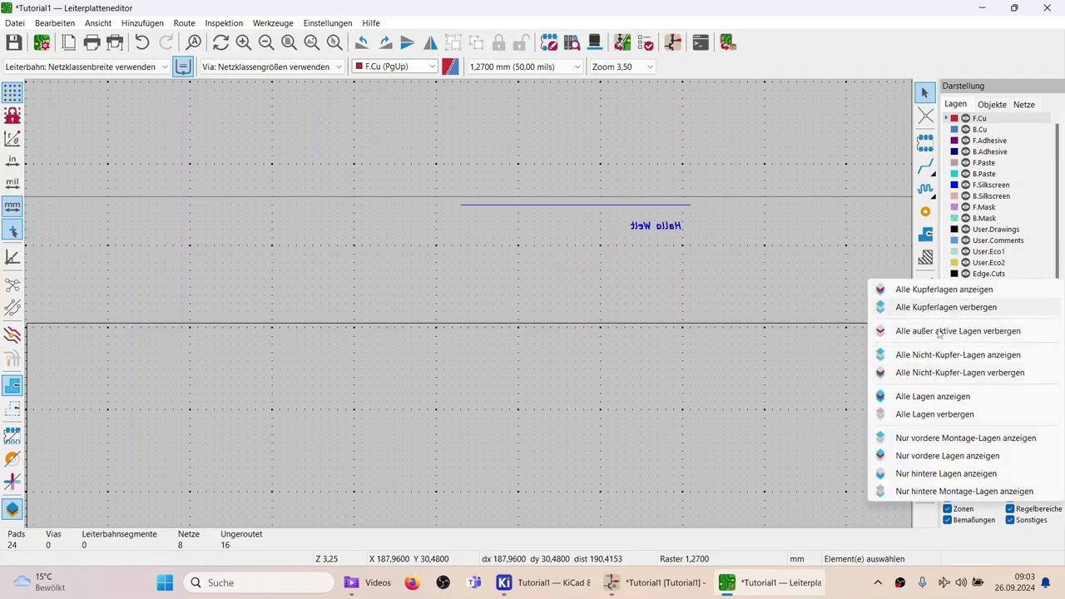
{"action": "left_click", "coordinate": [691, 441]}
Try selection windows in both directions inside the board outline, then select all component footprints and clear the selection.
{"action": "scroll", "coordinate": [690, 438], "scroll_direction": "down", "scroll_amount": 5}
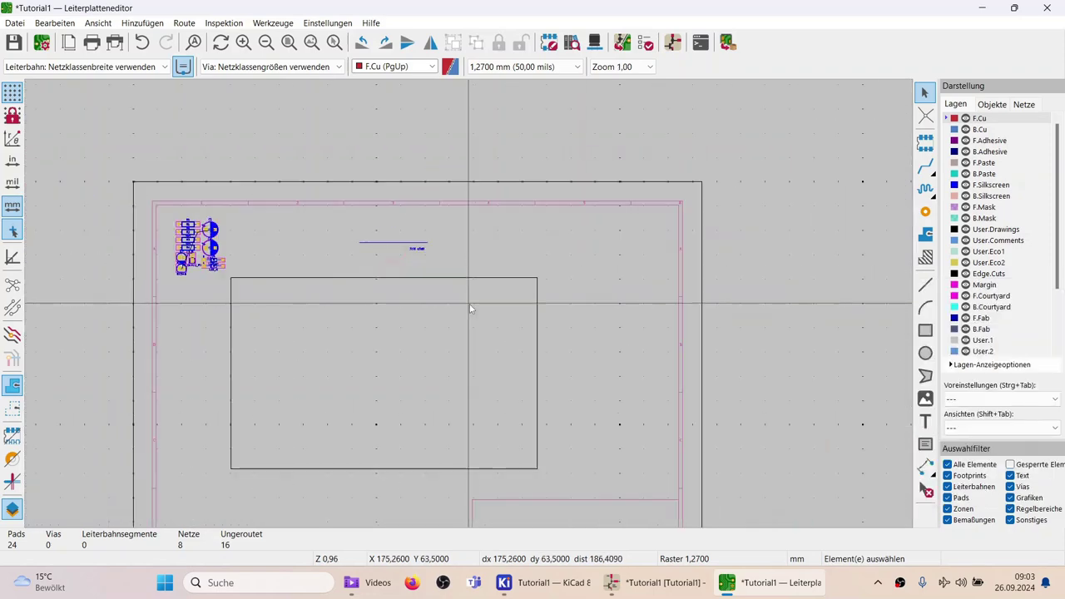
{"action": "scroll", "coordinate": [471, 310], "scroll_direction": "down", "scroll_amount": 1}
{"action": "scroll", "coordinate": [456, 333], "scroll_direction": "up", "scroll_amount": 2}
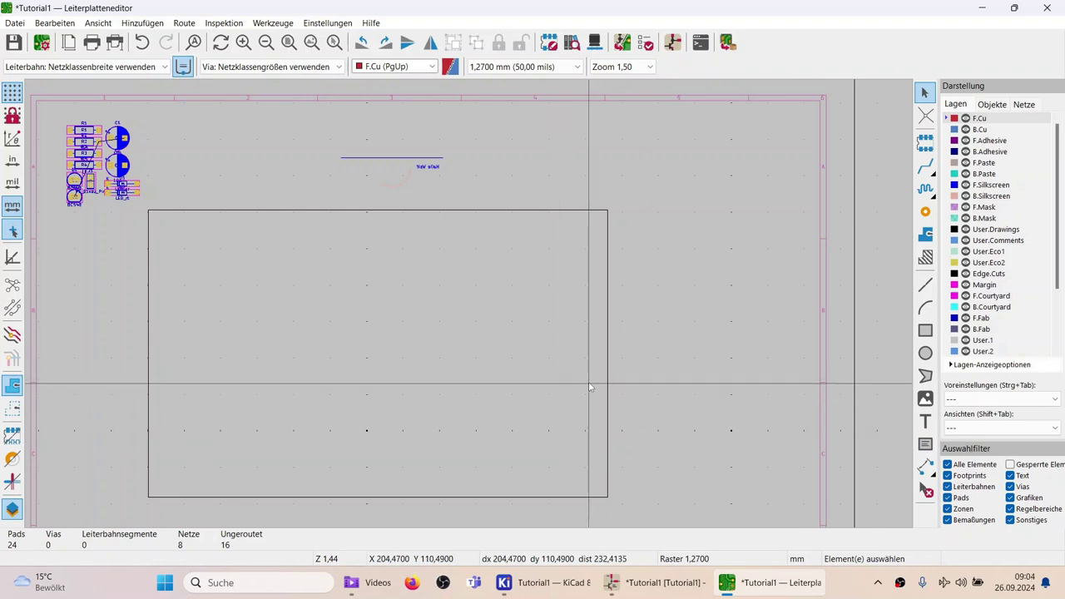
{"action": "left_click_drag", "start_coordinate": [589, 381], "coordinate": [407, 253]}
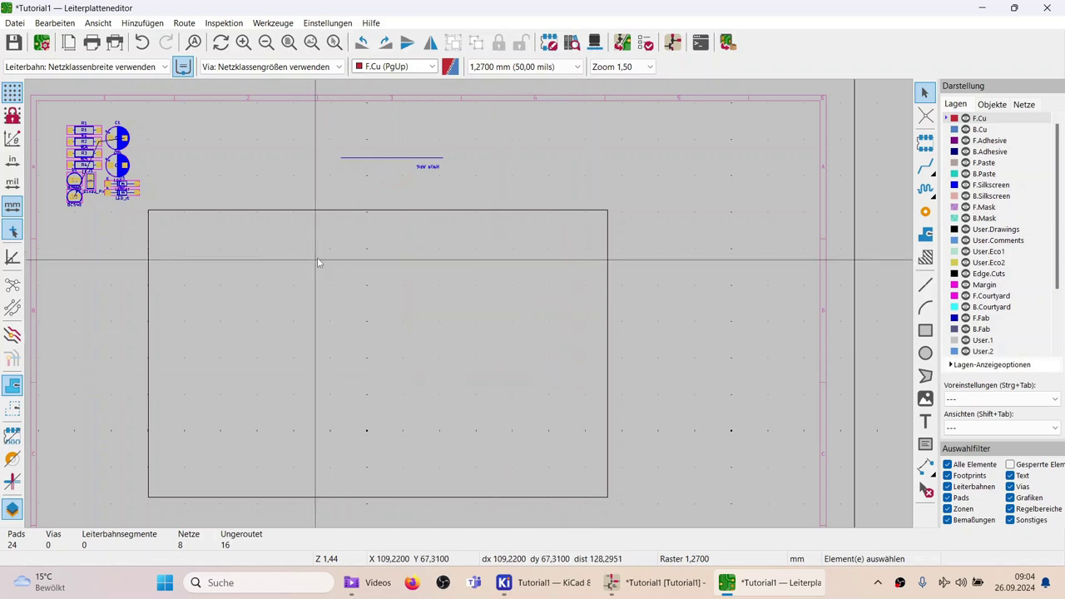
{"action": "left_click_drag", "start_coordinate": [316, 259], "coordinate": [534, 367]}
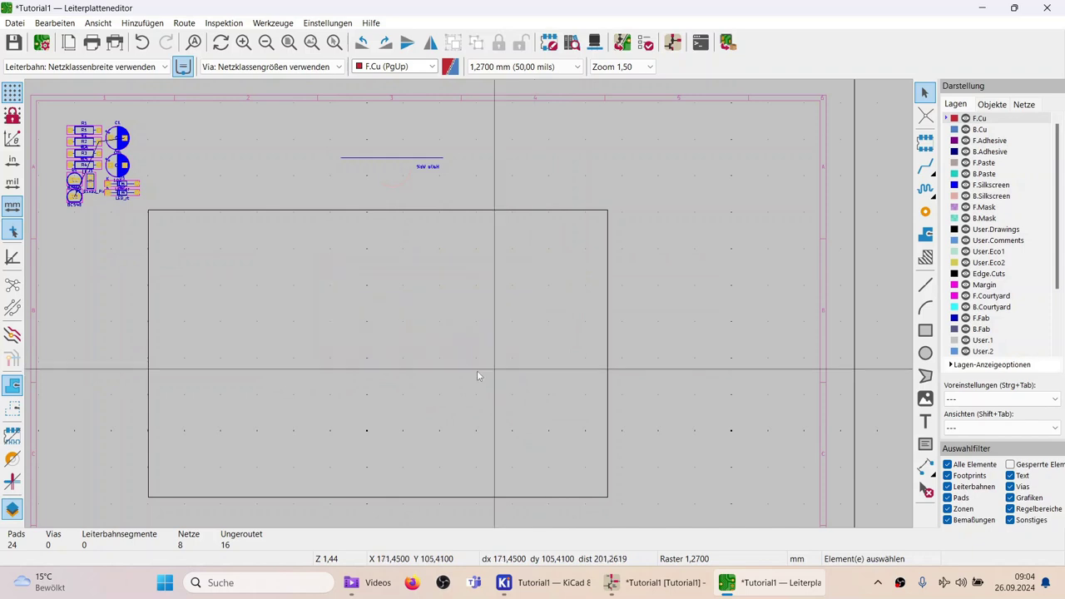
{"action": "scroll", "coordinate": [477, 370], "scroll_direction": "down", "scroll_amount": 3}
{"action": "scroll", "coordinate": [469, 308], "scroll_direction": "up", "scroll_amount": 5}
{"action": "scroll", "coordinate": [470, 308], "scroll_direction": "up", "scroll_amount": 3}
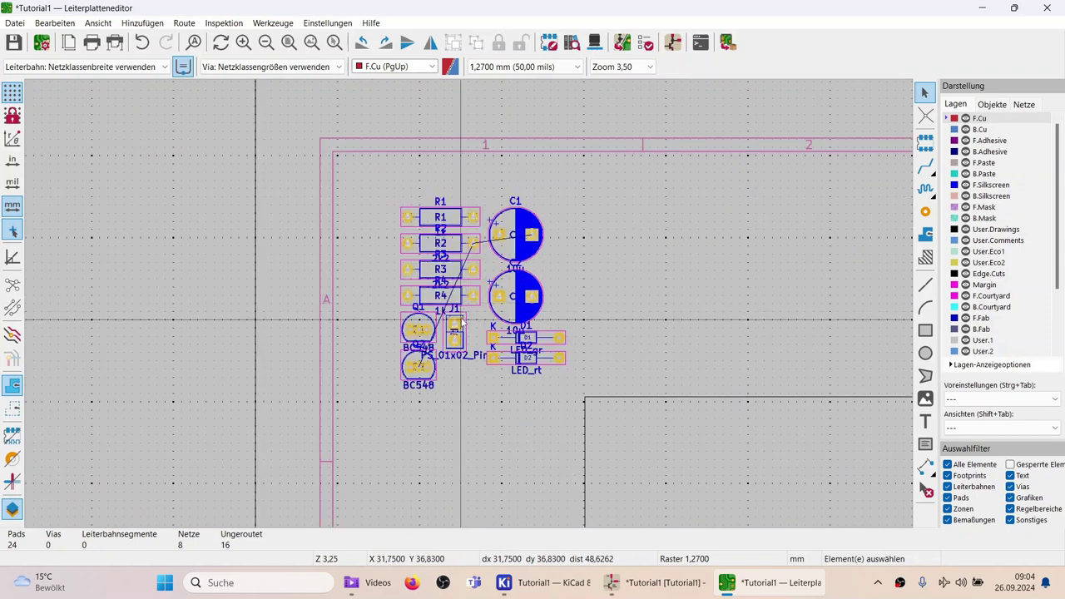
{"action": "left_click_drag", "start_coordinate": [591, 382], "coordinate": [363, 195]}
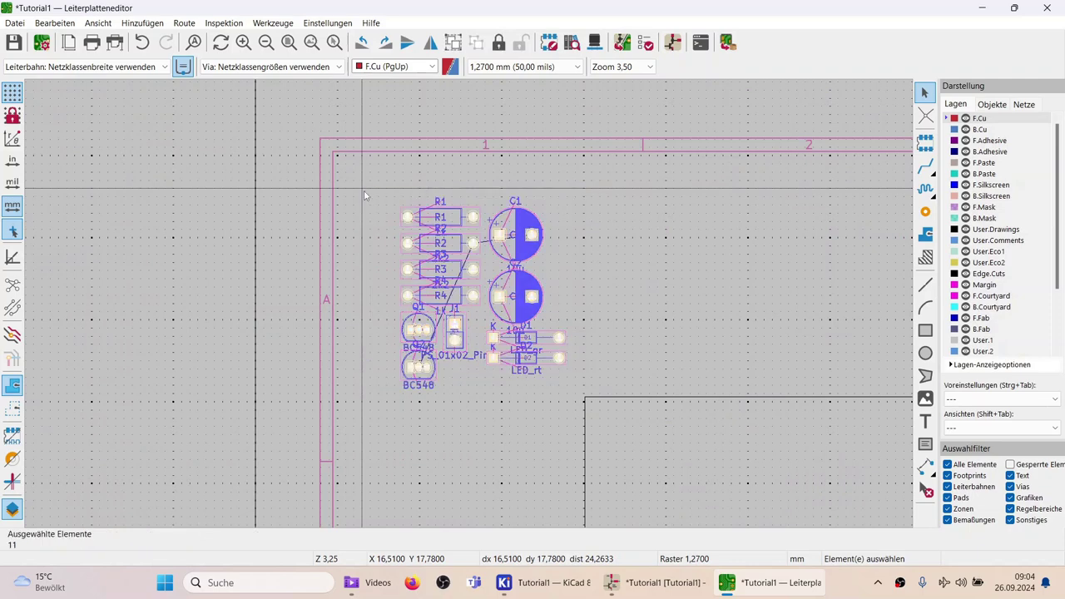
{"action": "left_click", "coordinate": [402, 422]}
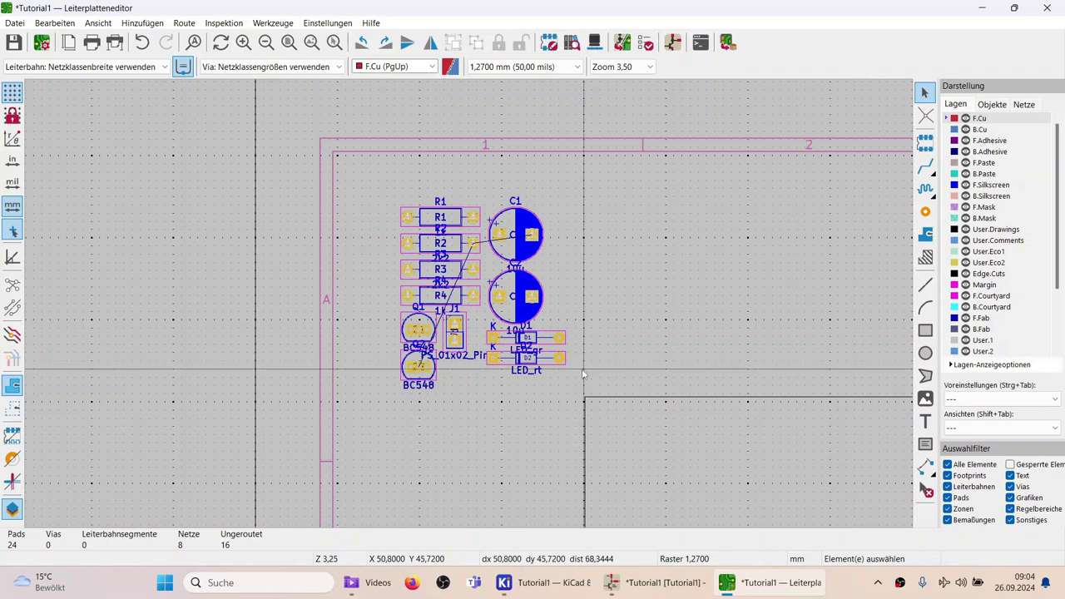
Route a single track on F.Cu from pad 2 of R2 to pad 2 of C1.
{"action": "scroll", "coordinate": [463, 281], "scroll_direction": "up", "scroll_amount": 5}
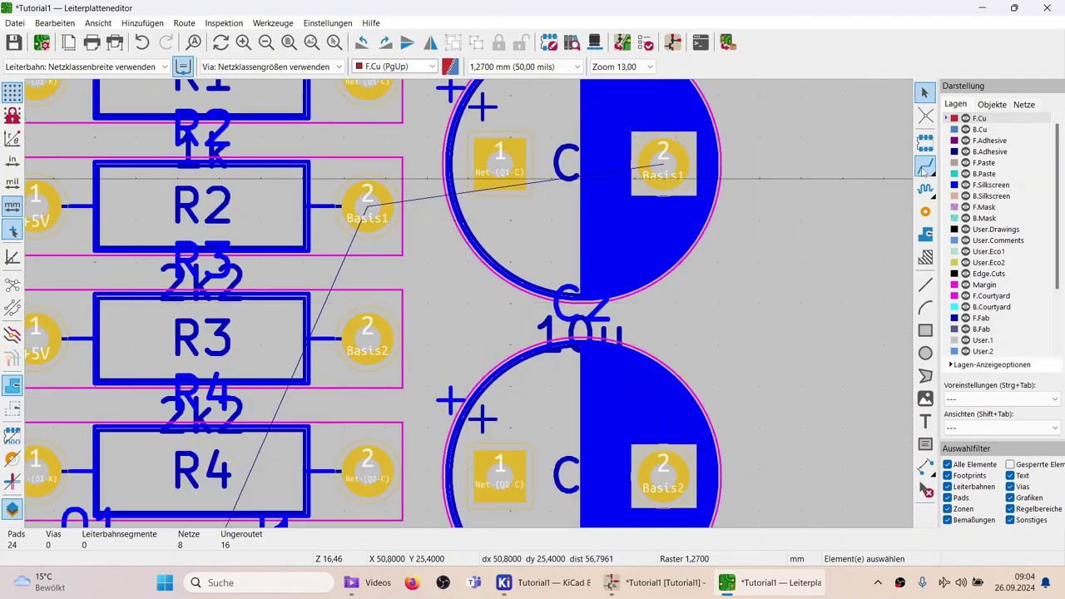
{"action": "left_click", "coordinate": [926, 166]}
{"action": "left_click", "coordinate": [367, 207]}
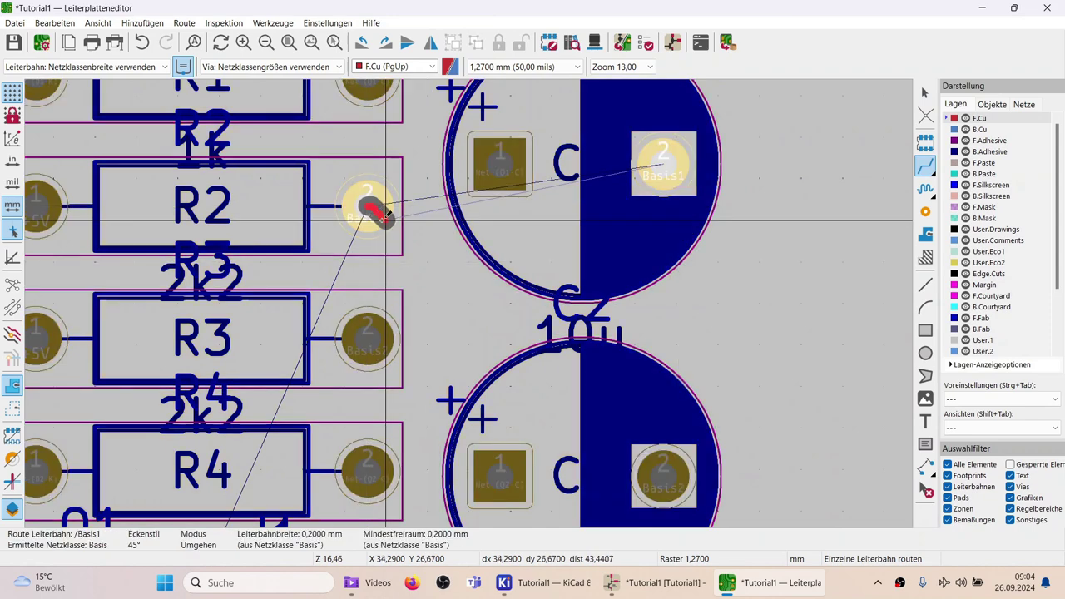
{"action": "left_click", "coordinate": [666, 162]}
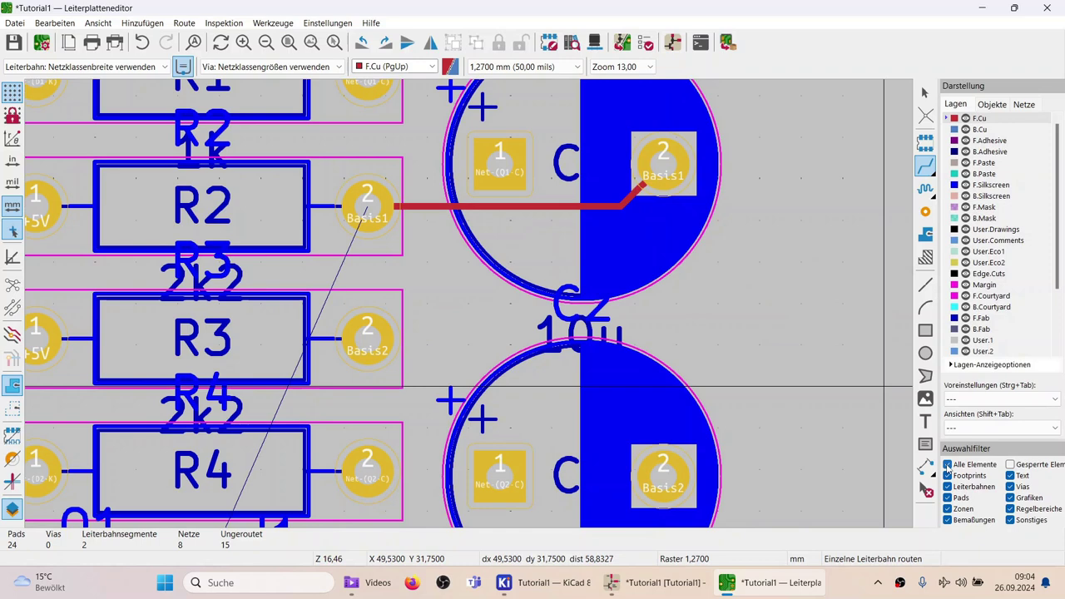
Restrict the selection filter to Leiterbahnen and move the selected R2–C1 track to the empty area right of C1.
{"action": "left_click", "coordinate": [948, 464]}
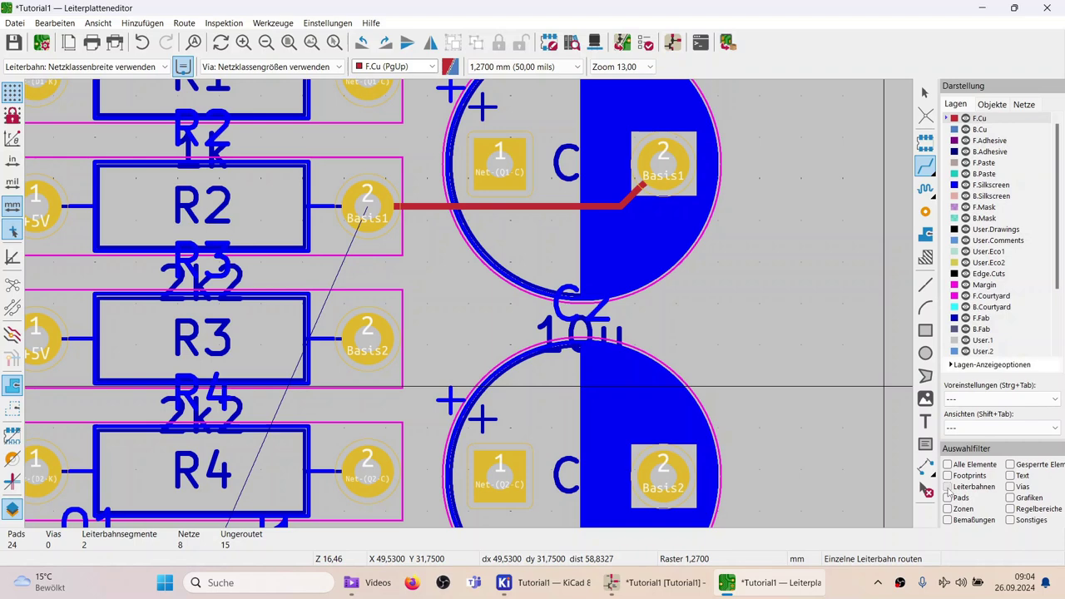
{"action": "scroll", "coordinate": [464, 292], "scroll_direction": "down", "scroll_amount": 5}
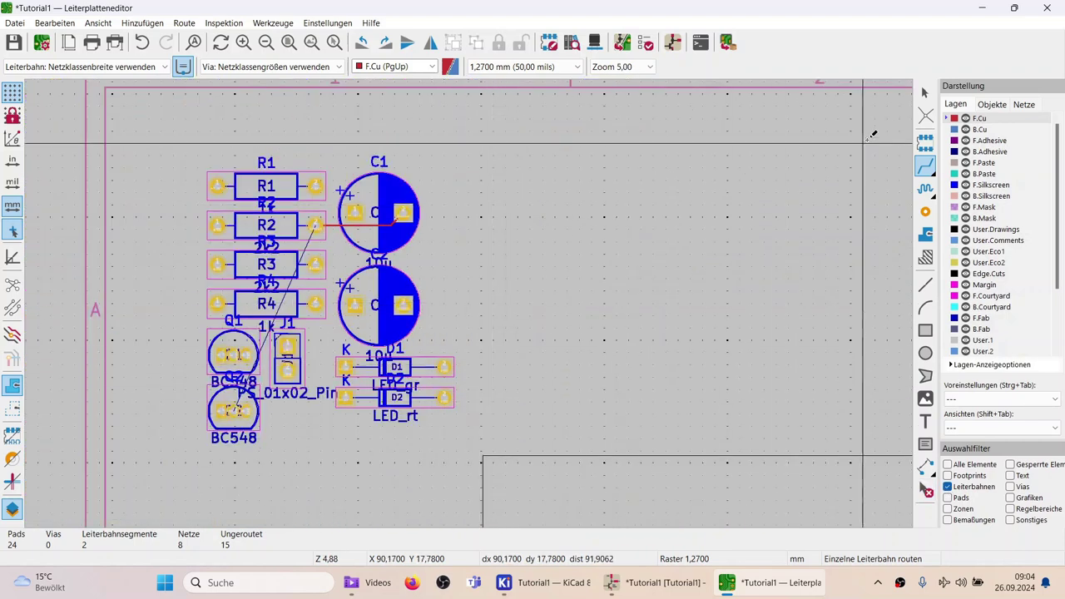
{"action": "left_click", "coordinate": [924, 94]}
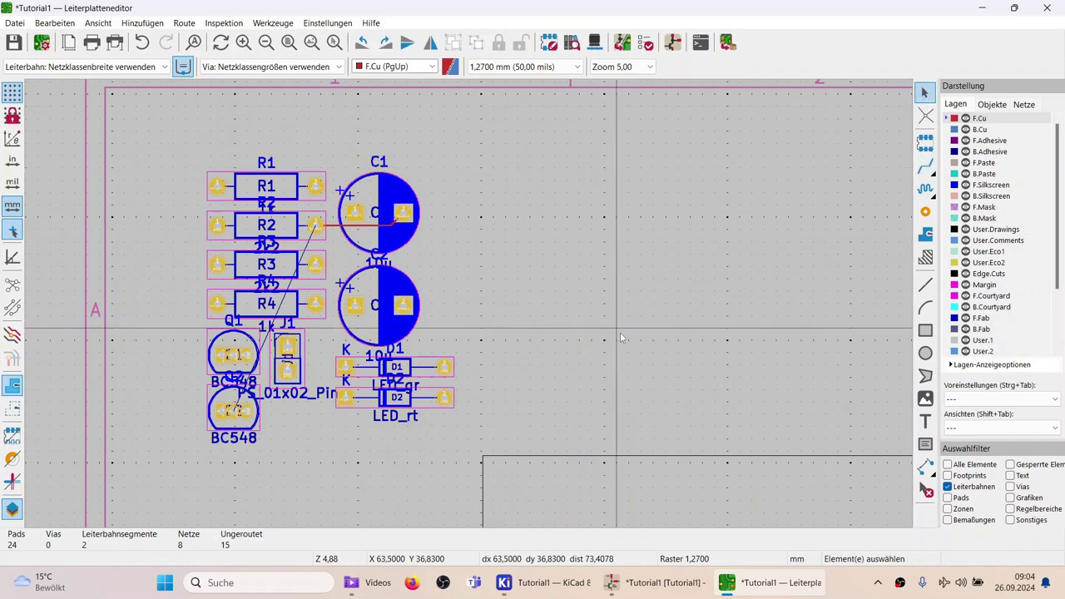
{"action": "left_click_drag", "start_coordinate": [500, 444], "coordinate": [121, 117]}
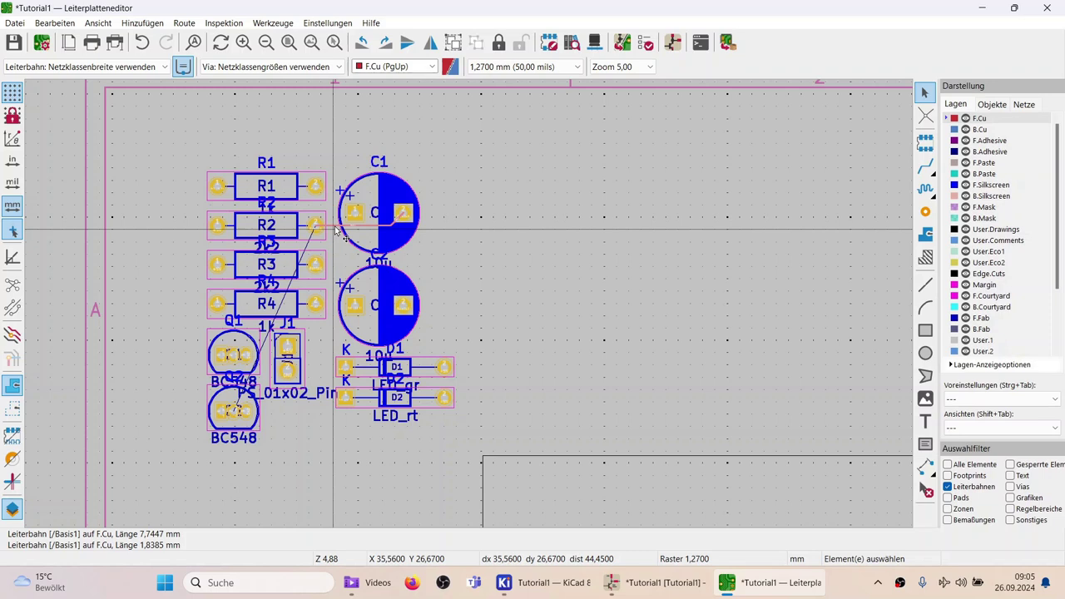
{"action": "left_click_drag", "start_coordinate": [337, 232], "coordinate": [548, 226]}
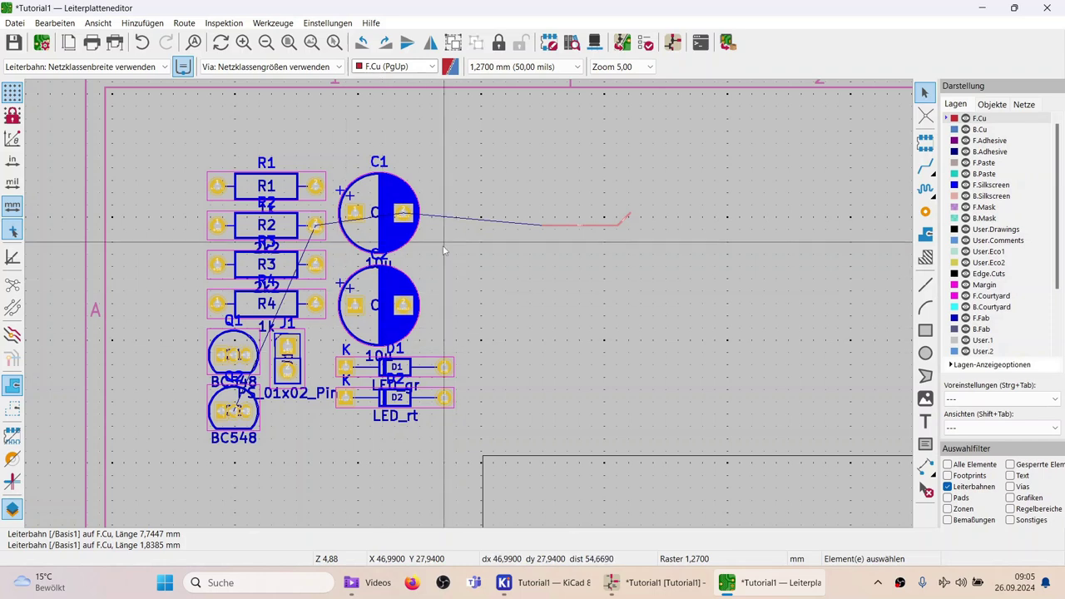
Allow all elements in the selection filter again and move the whole group of component footprints slightly to the right.
{"action": "left_click", "coordinate": [948, 465]}
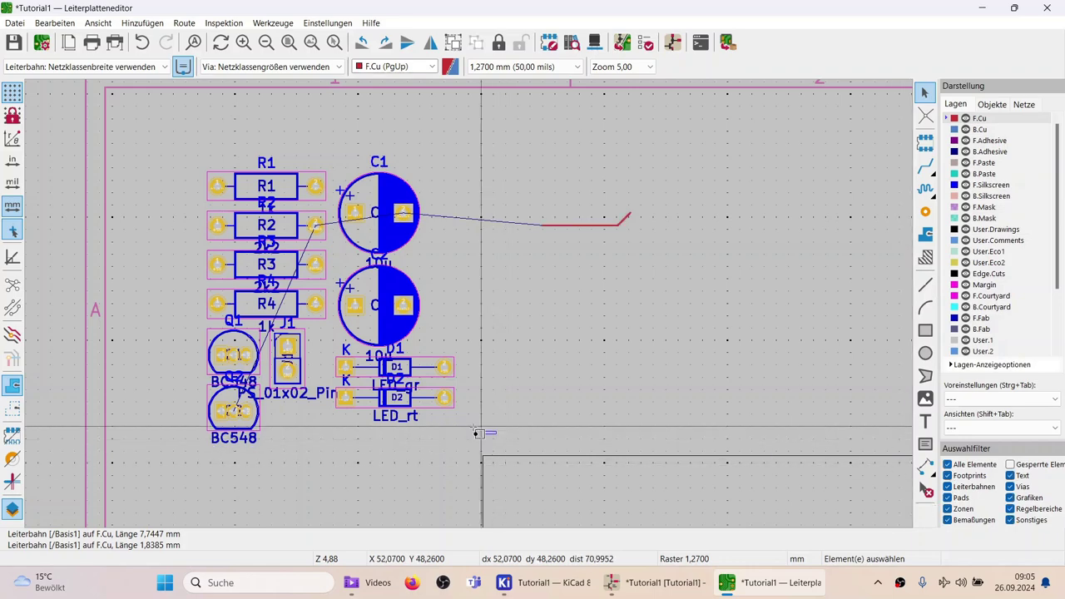
{"action": "left_click_drag", "start_coordinate": [496, 434], "coordinate": [105, 171]}
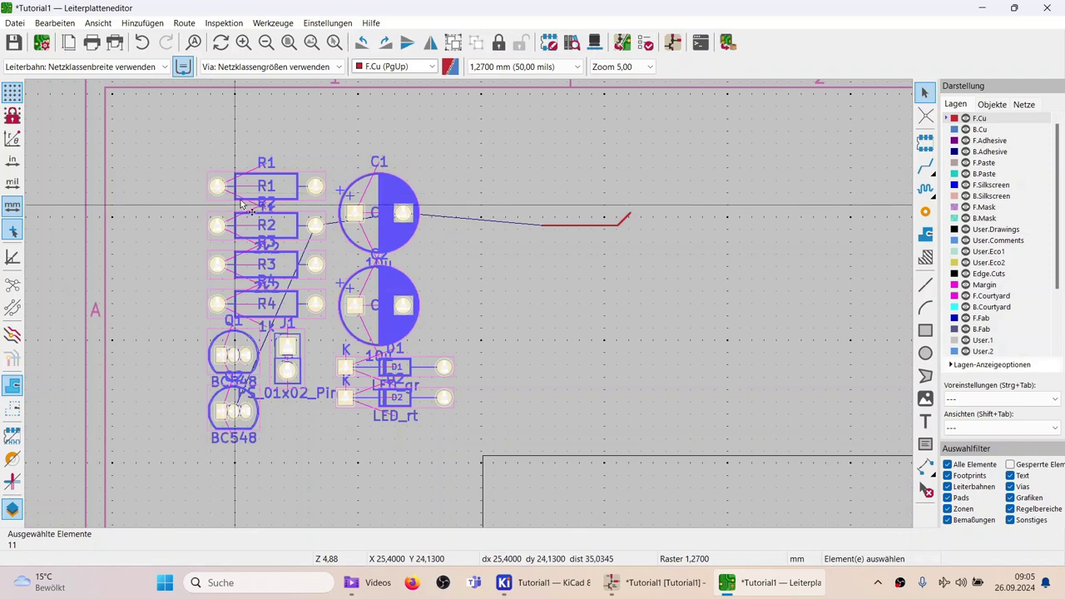
{"action": "key", "text": "m"}
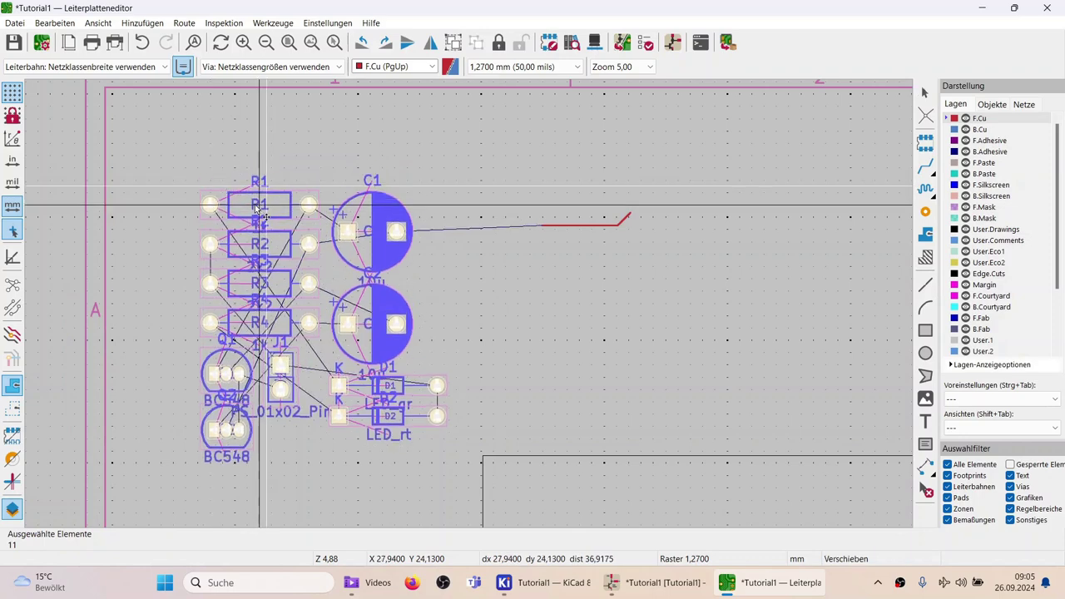
{"action": "left_click", "coordinate": [283, 184]}
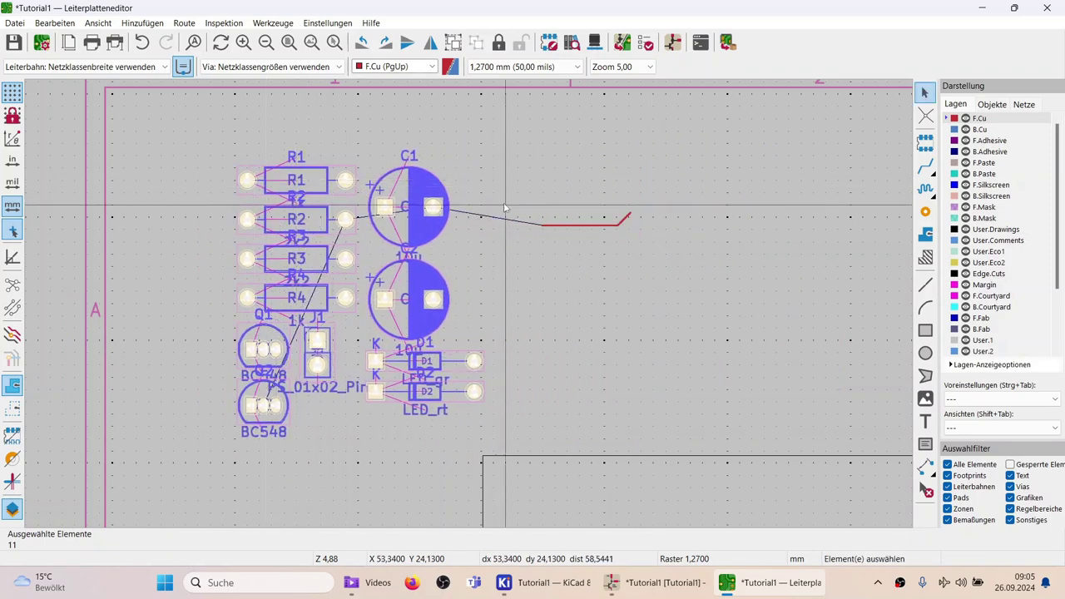
{"action": "left_click", "coordinate": [506, 278]}
Delete the loose track segments to the right of C1.
{"action": "left_click_drag", "start_coordinate": [676, 281], "coordinate": [531, 218]}
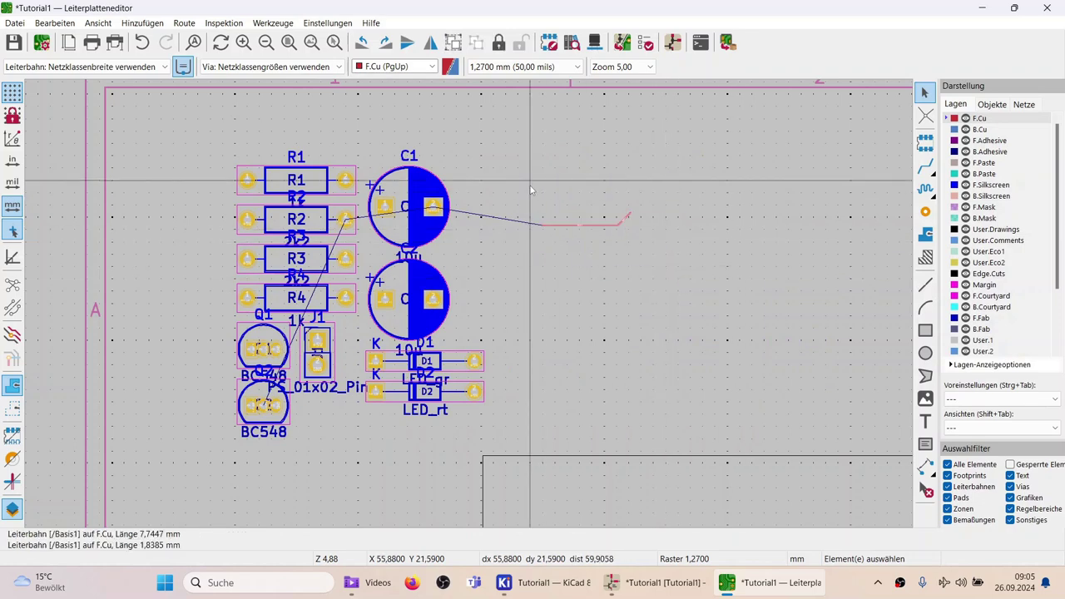
{"action": "key", "text": "Delete"}
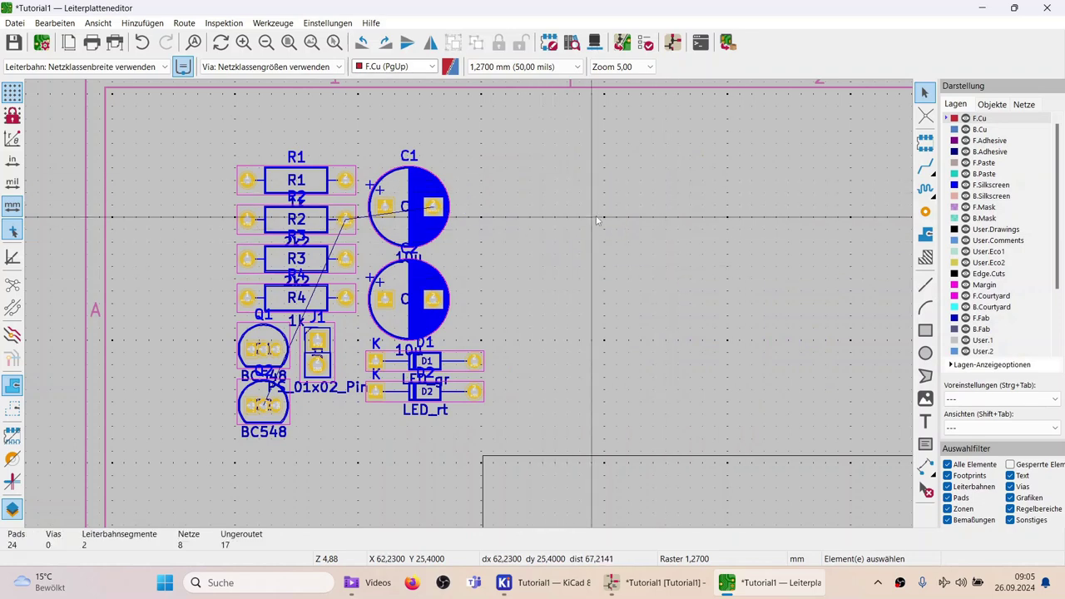
{"action": "scroll", "coordinate": [469, 306], "scroll_direction": "down", "scroll_amount": 4}
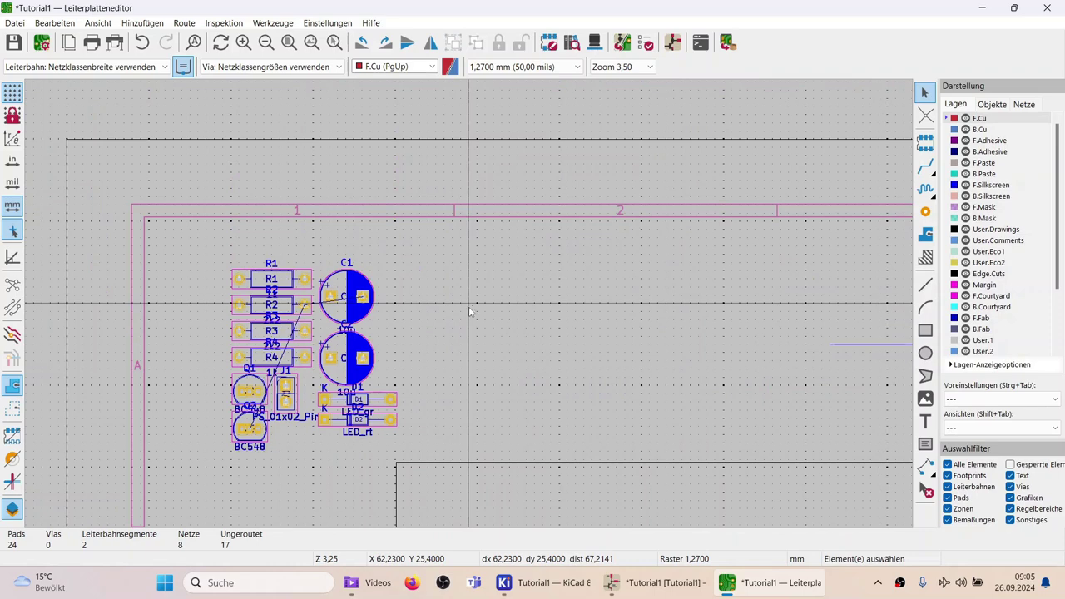